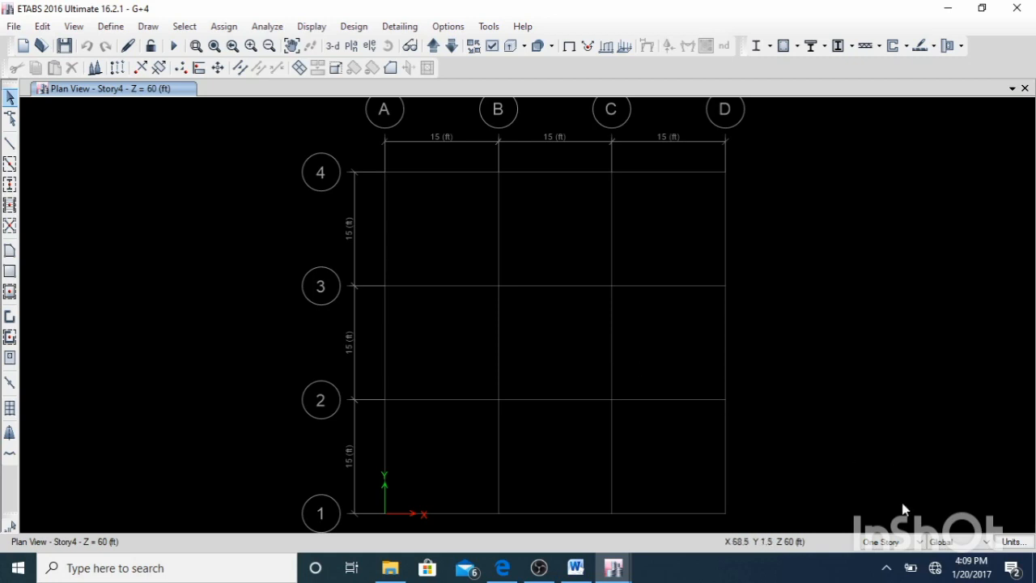
Apply drawing to All Stories and set up quick column drawing with the C18X18 section property
{"action": "left_click", "coordinate": [920, 549]}
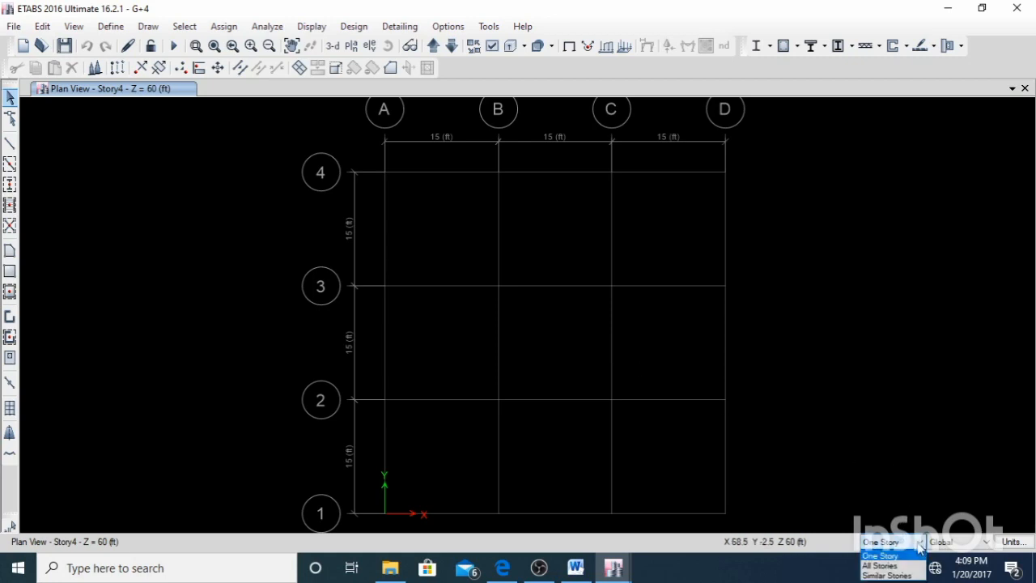
{"action": "left_click", "coordinate": [892, 565]}
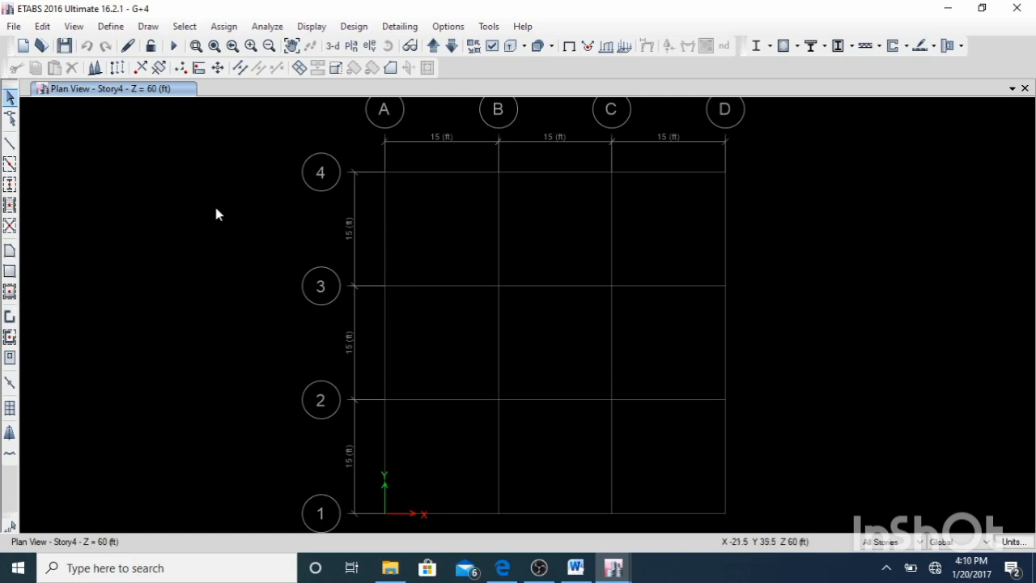
{"action": "left_click", "coordinate": [10, 185]}
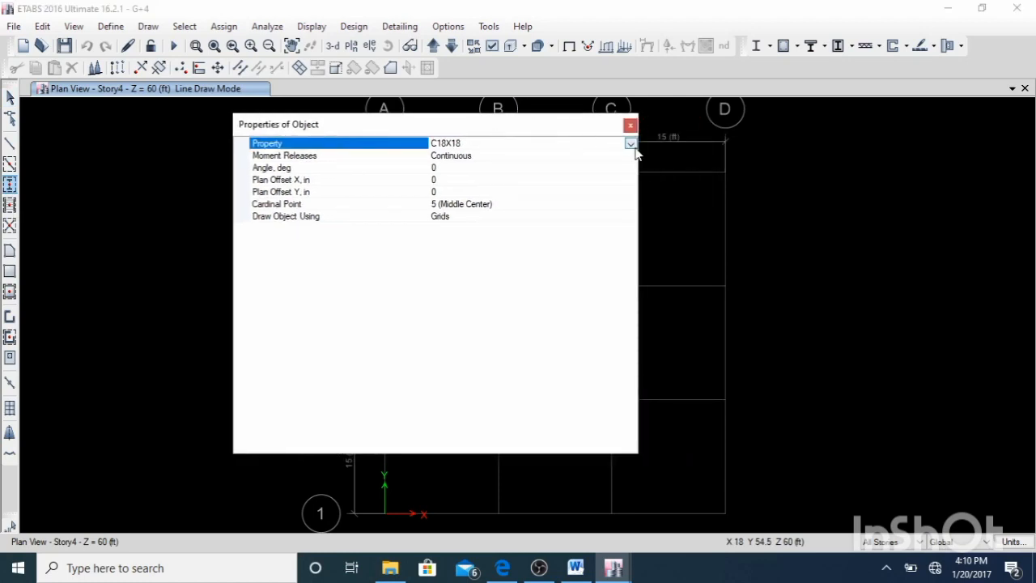
{"action": "left_click", "coordinate": [631, 144]}
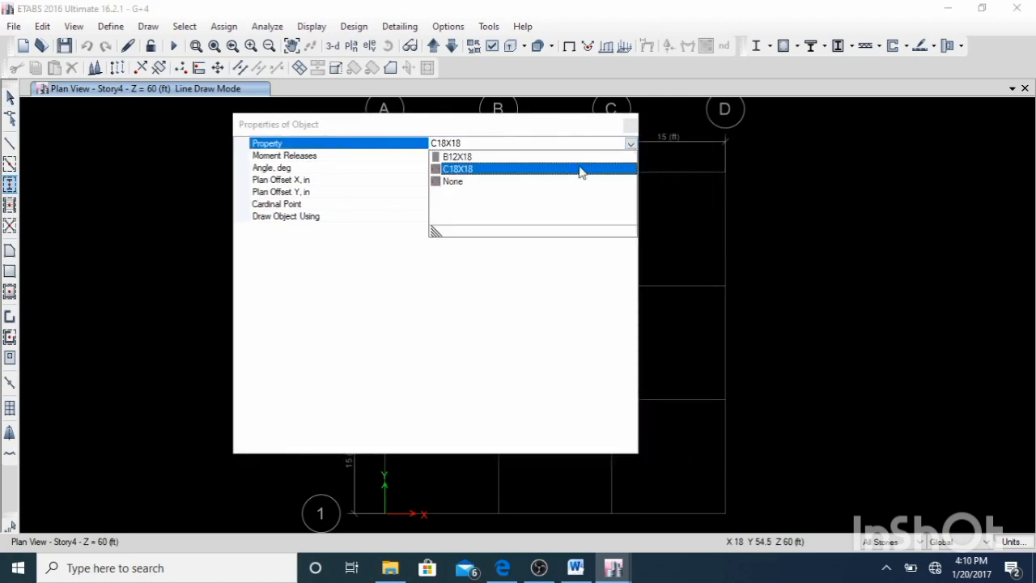
{"action": "left_click", "coordinate": [456, 170]}
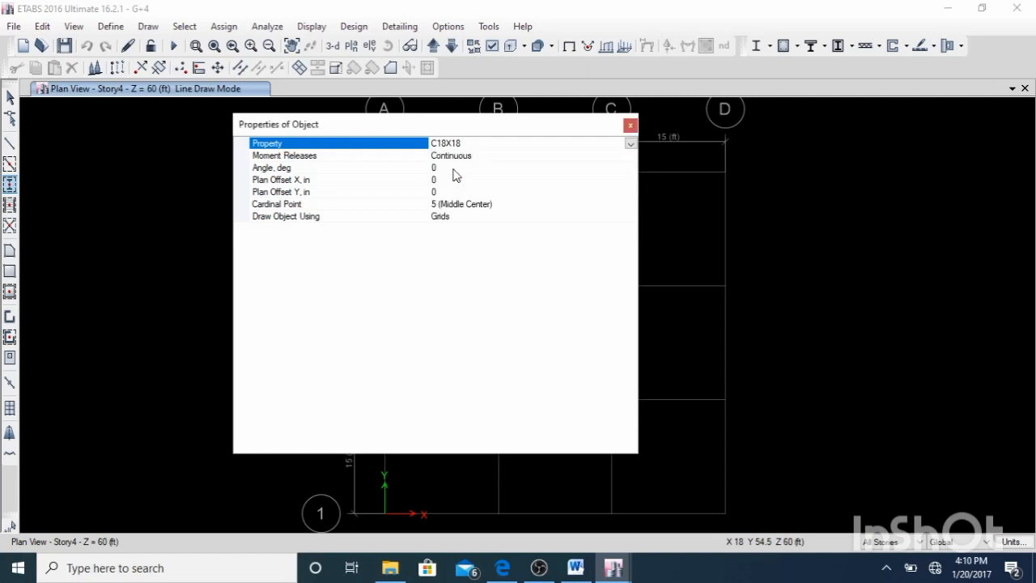
{"action": "left_click_drag", "start_coordinate": [451, 128], "coordinate": [73, 150]}
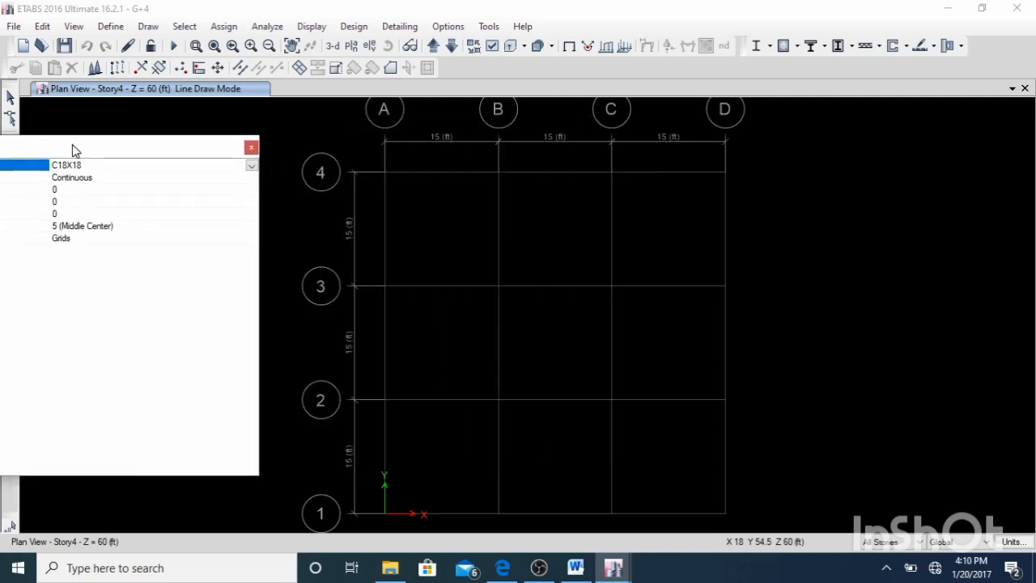
Place C18X18 columns at the intersections of grid line 4 with grid lines A, B, C and D
{"action": "scroll", "coordinate": [384, 175], "scroll_direction": "up", "scroll_amount": 3}
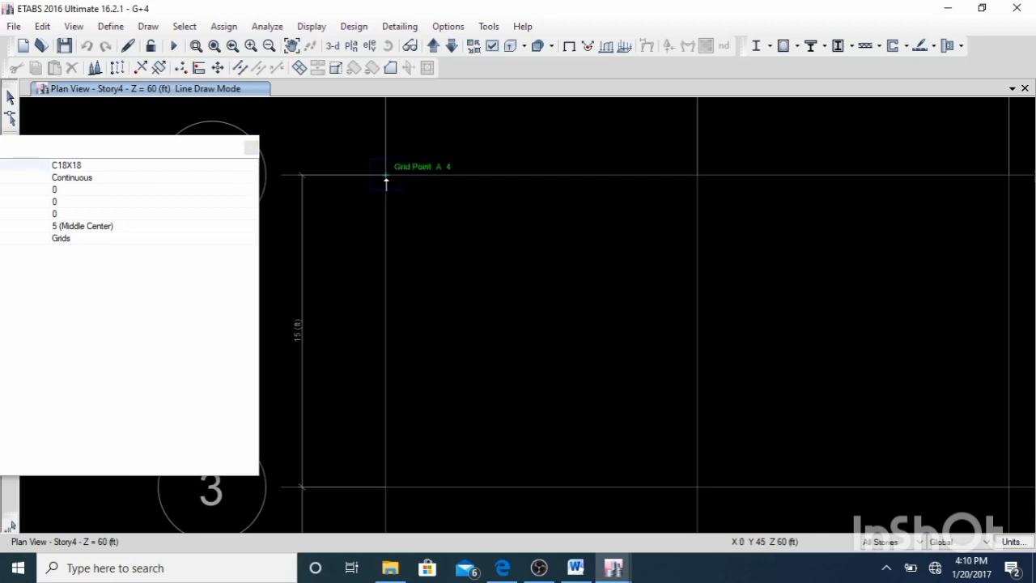
{"action": "left_click", "coordinate": [387, 179]}
{"action": "left_click", "coordinate": [701, 181]}
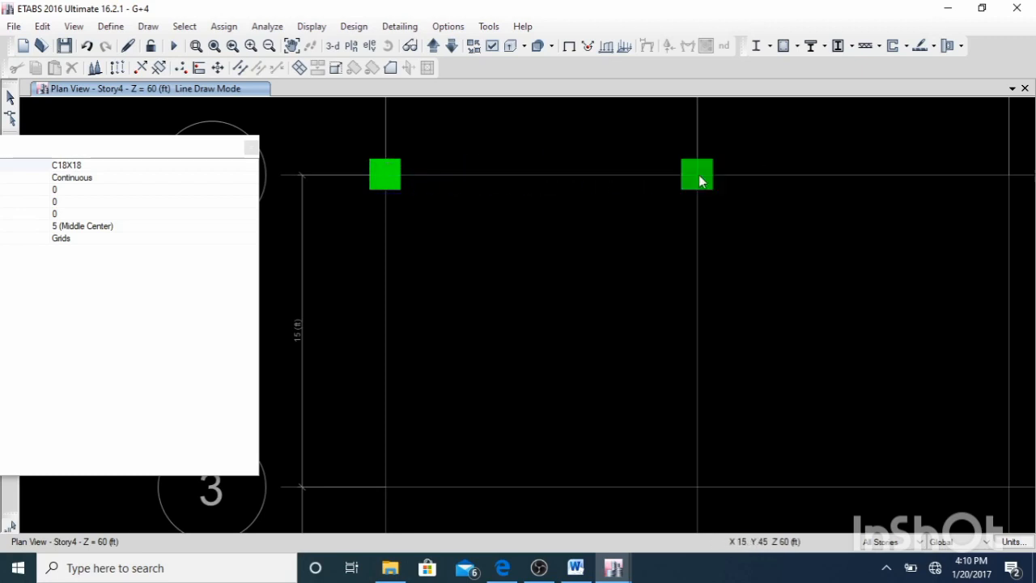
{"action": "scroll", "coordinate": [567, 267], "scroll_direction": "down", "scroll_amount": 3}
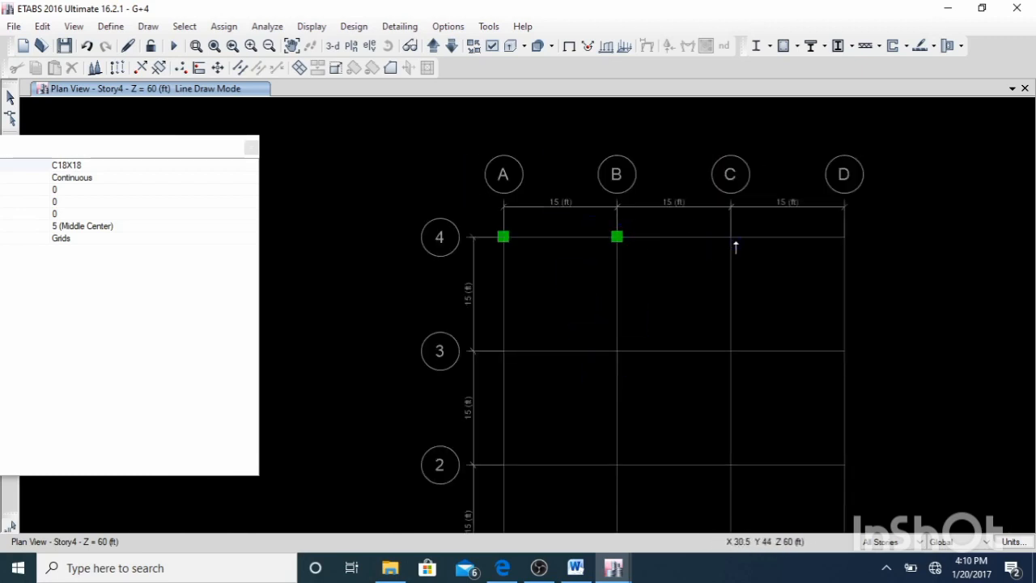
{"action": "scroll", "coordinate": [736, 247], "scroll_direction": "up", "scroll_amount": 5}
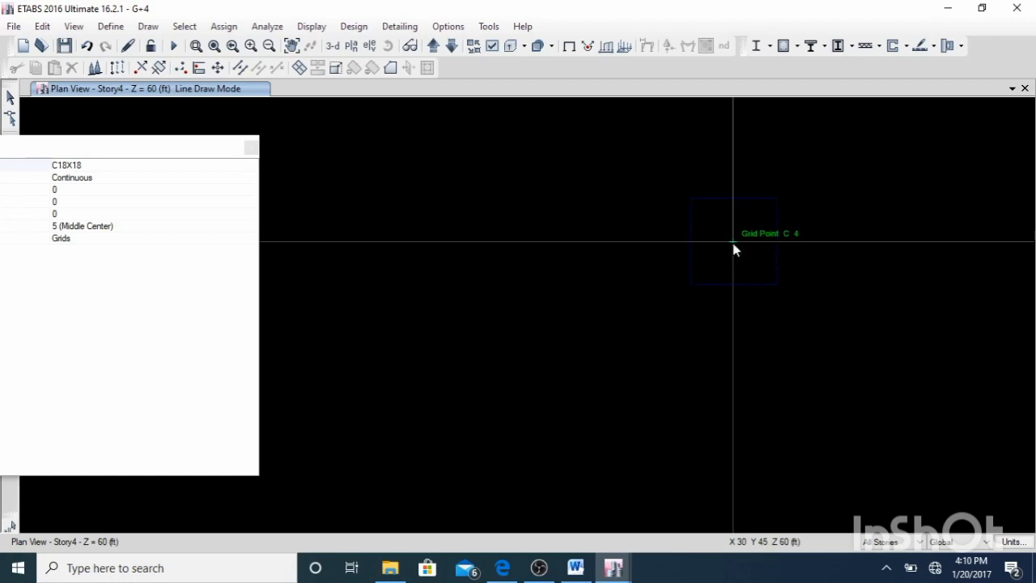
{"action": "left_click", "coordinate": [733, 244]}
{"action": "scroll", "coordinate": [507, 280], "scroll_direction": "down", "scroll_amount": 3}
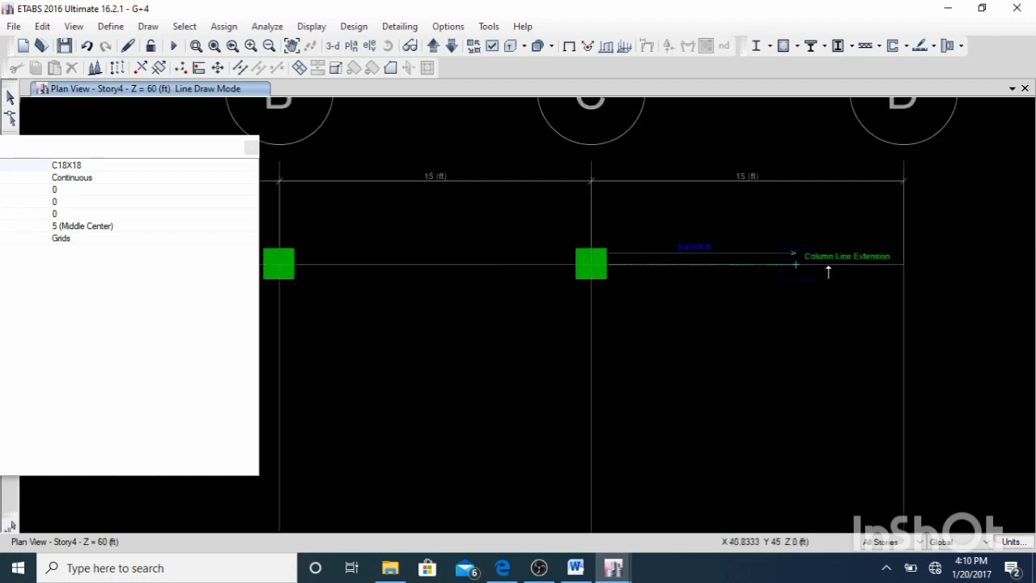
{"action": "left_click", "coordinate": [904, 270]}
Place columns at all intersections of grid lines 3, 2 and 1 with A to D in one window, and end column drawing
{"action": "scroll", "coordinate": [830, 194], "scroll_direction": "down", "scroll_amount": 3}
{"action": "scroll", "coordinate": [628, 379], "scroll_direction": "up", "scroll_amount": 5}
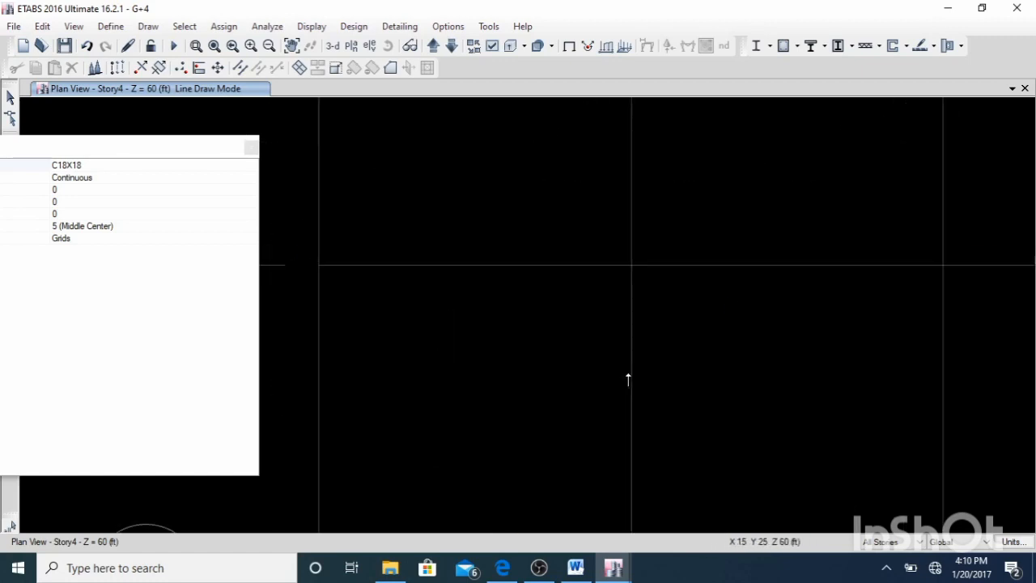
{"action": "scroll", "coordinate": [745, 264], "scroll_direction": "down", "scroll_amount": 5}
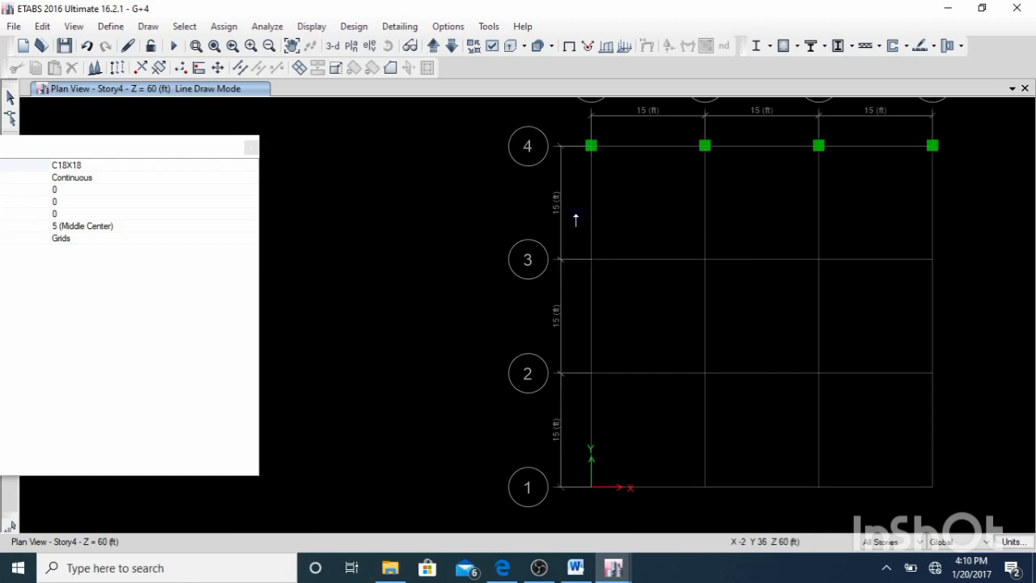
{"action": "left_click_drag", "start_coordinate": [575, 215], "coordinate": [954, 517]}
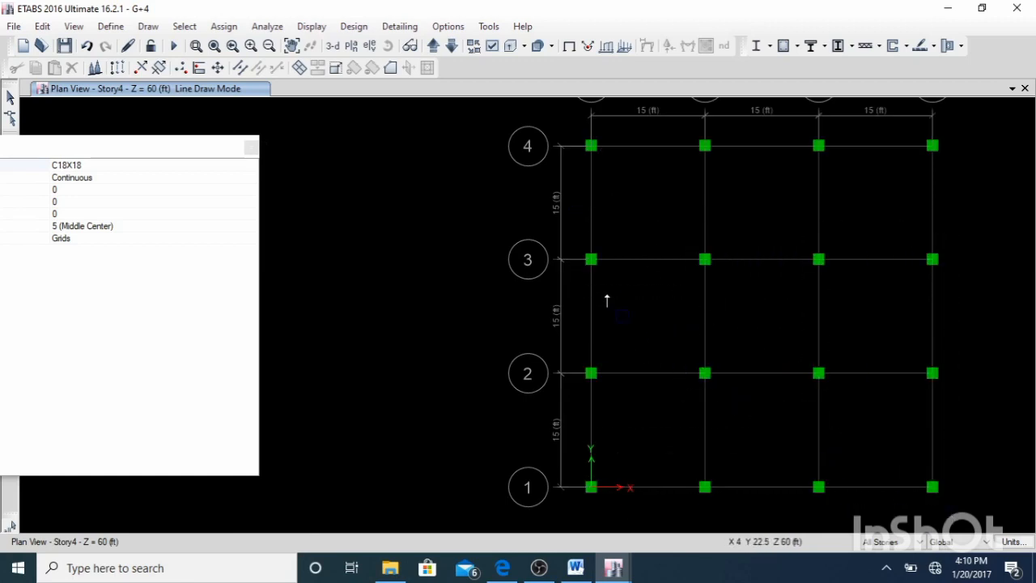
{"action": "key", "text": "Escape"}
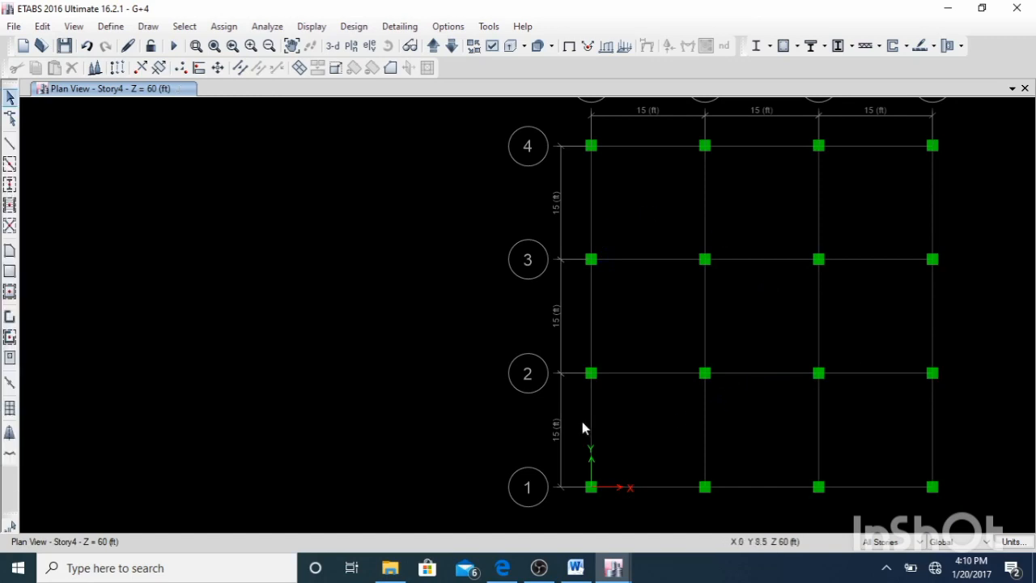
Show the model in the 3-D view and examine the columns over the full building height
{"action": "left_click", "coordinate": [333, 46]}
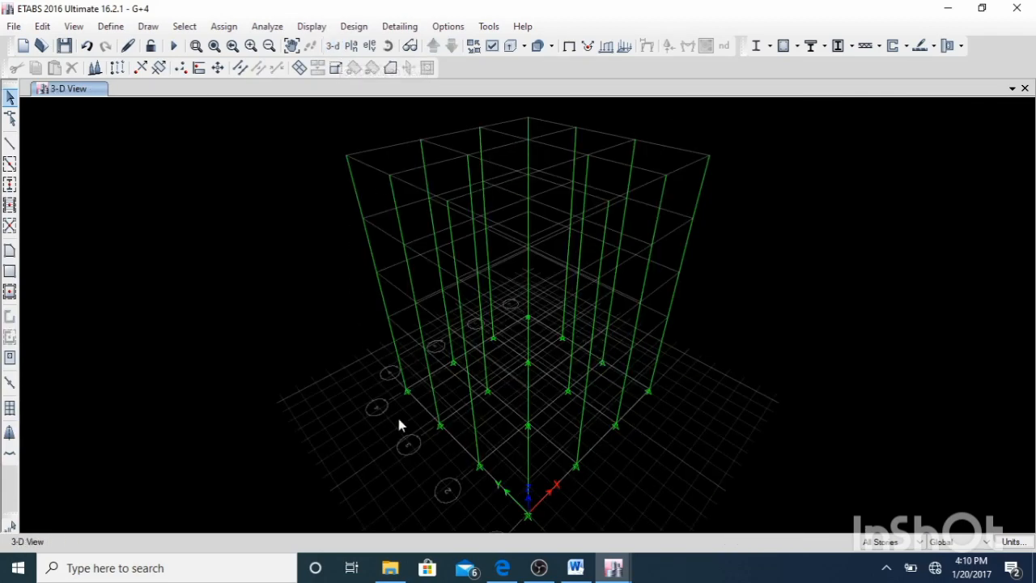
{"action": "scroll", "coordinate": [388, 316], "scroll_direction": "up", "scroll_amount": 4}
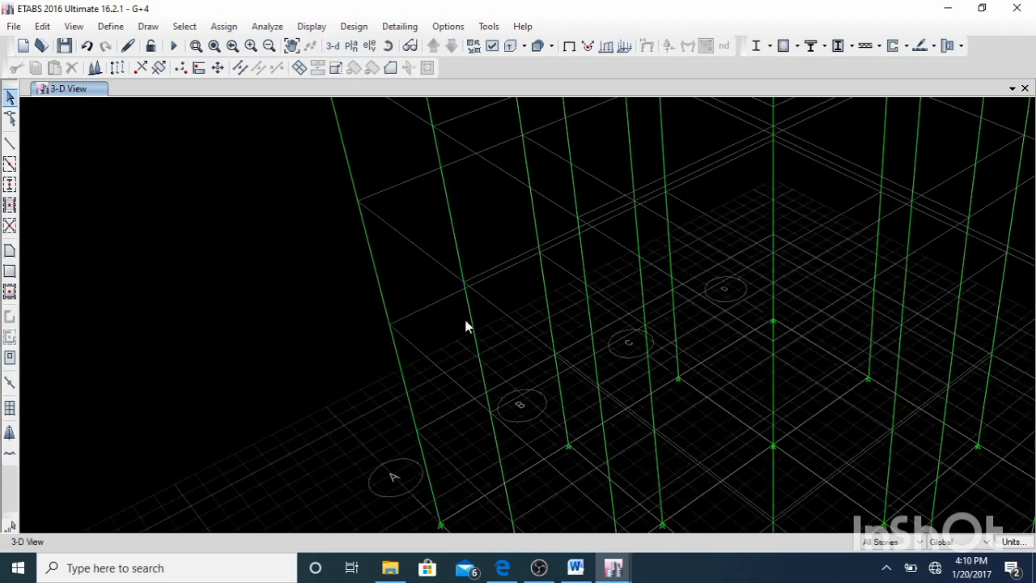
{"action": "scroll", "coordinate": [514, 271], "scroll_direction": "down", "scroll_amount": 6}
{"action": "scroll", "coordinate": [489, 266], "scroll_direction": "up", "scroll_amount": 3}
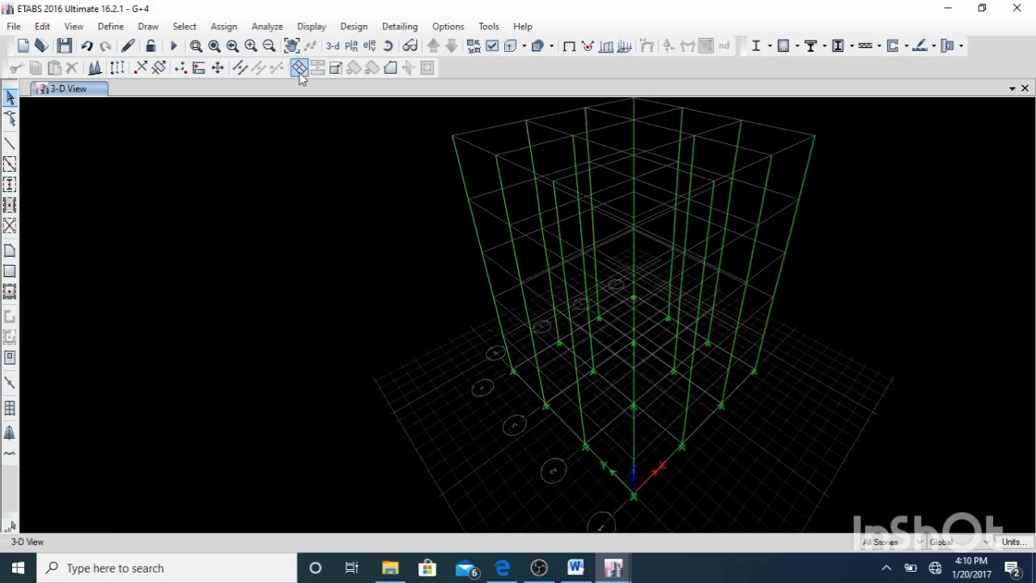
Display the plan view of Story4
{"action": "left_click", "coordinate": [352, 48]}
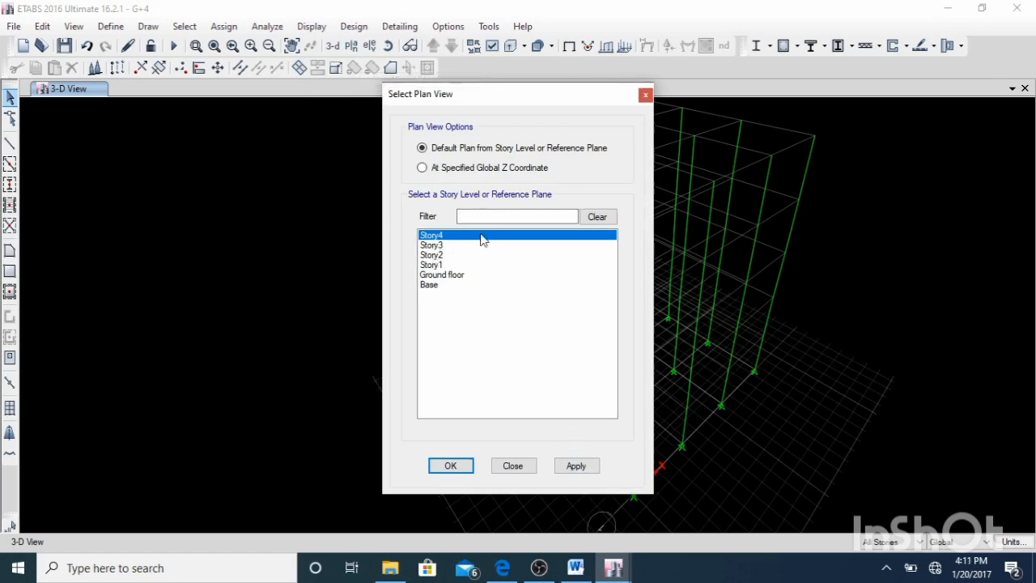
{"action": "left_click", "coordinate": [583, 468]}
{"action": "left_click", "coordinate": [463, 468]}
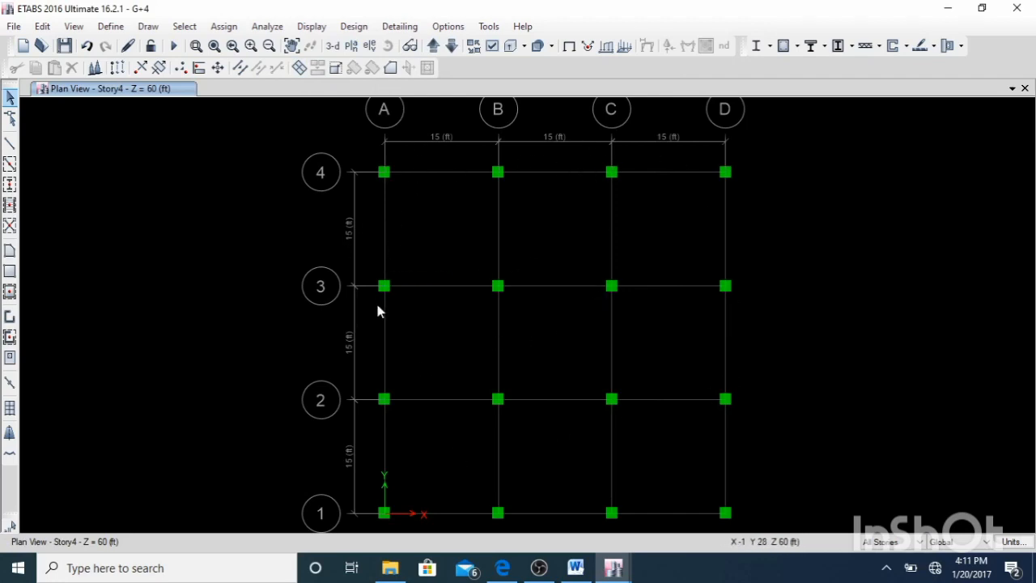
Select the columns along grid line 4 and move them by -0.75 ft in Y
{"action": "scroll", "coordinate": [453, 199], "scroll_direction": "down", "scroll_amount": 3}
{"action": "scroll", "coordinate": [470, 199], "scroll_direction": "up", "scroll_amount": 3}
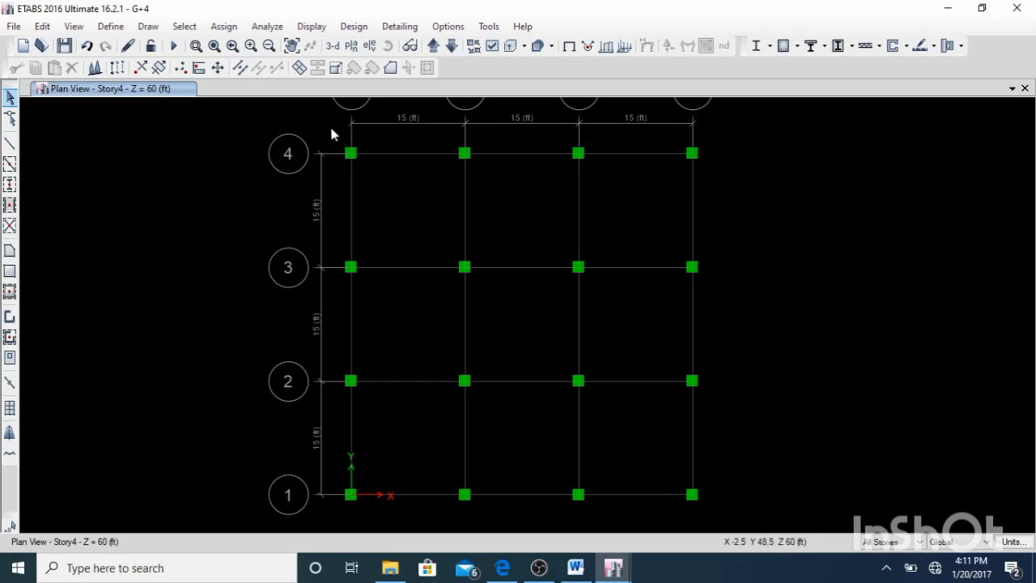
{"action": "left_click_drag", "start_coordinate": [330, 124], "coordinate": [734, 215]}
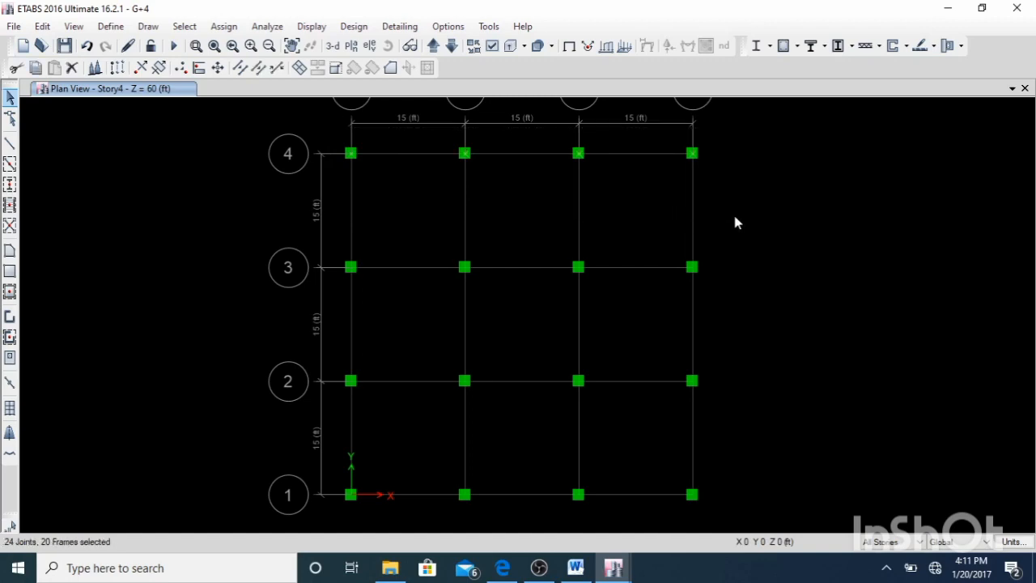
{"action": "left_click", "coordinate": [217, 69]}
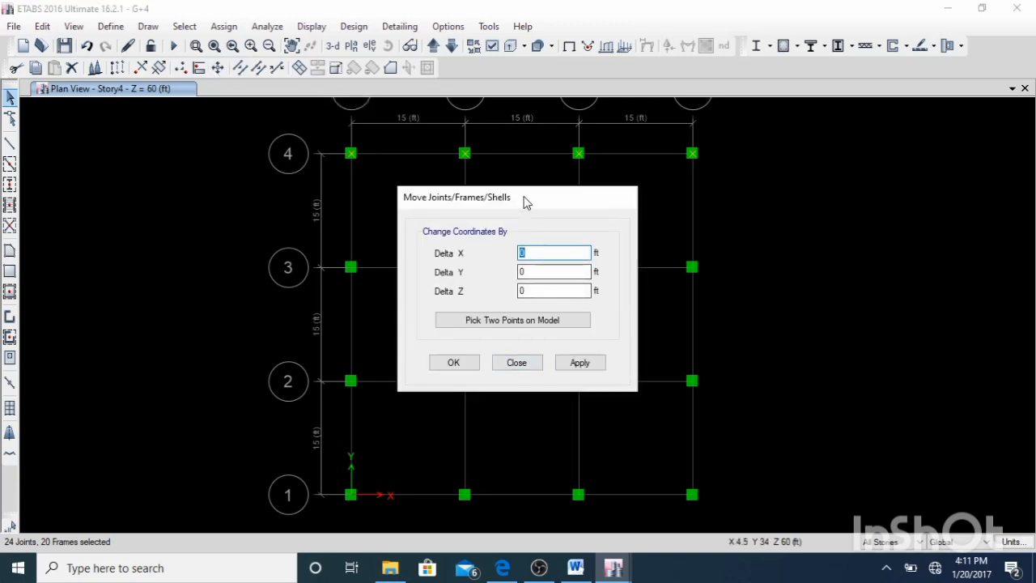
{"action": "left_click_drag", "start_coordinate": [525, 204], "coordinate": [198, 179]}
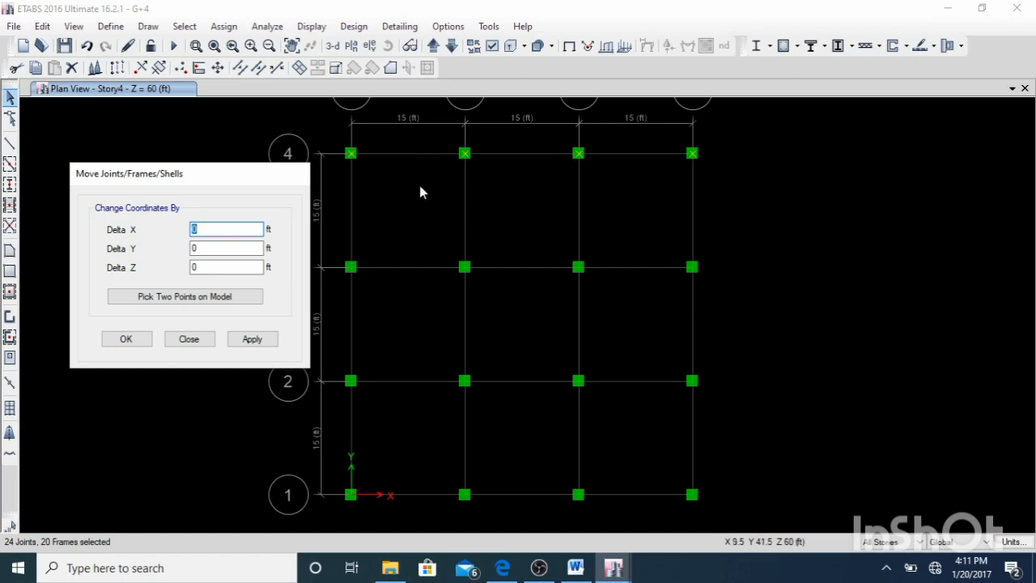
{"action": "left_click", "coordinate": [206, 252]}
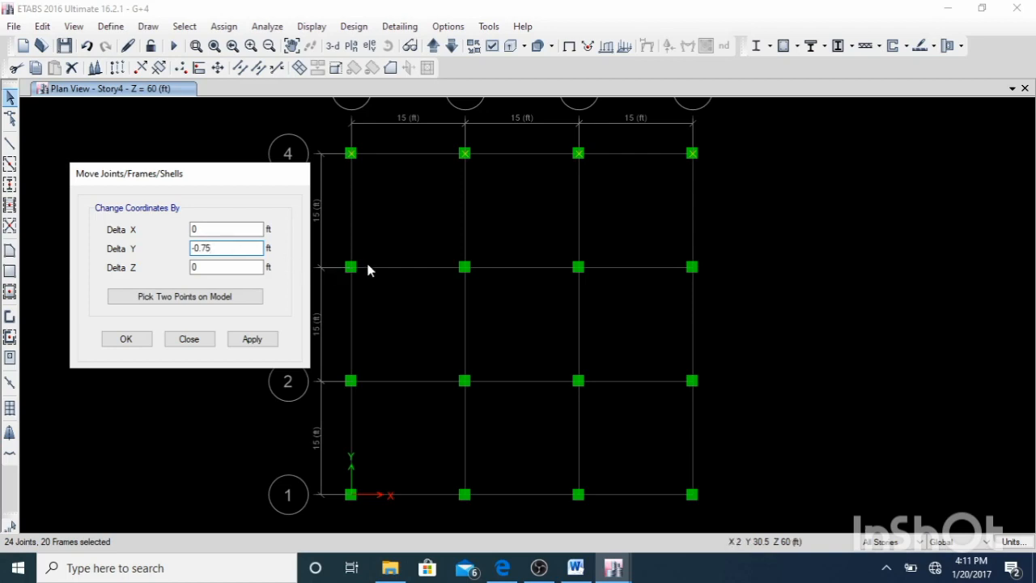
{"action": "left_click", "coordinate": [251, 339]}
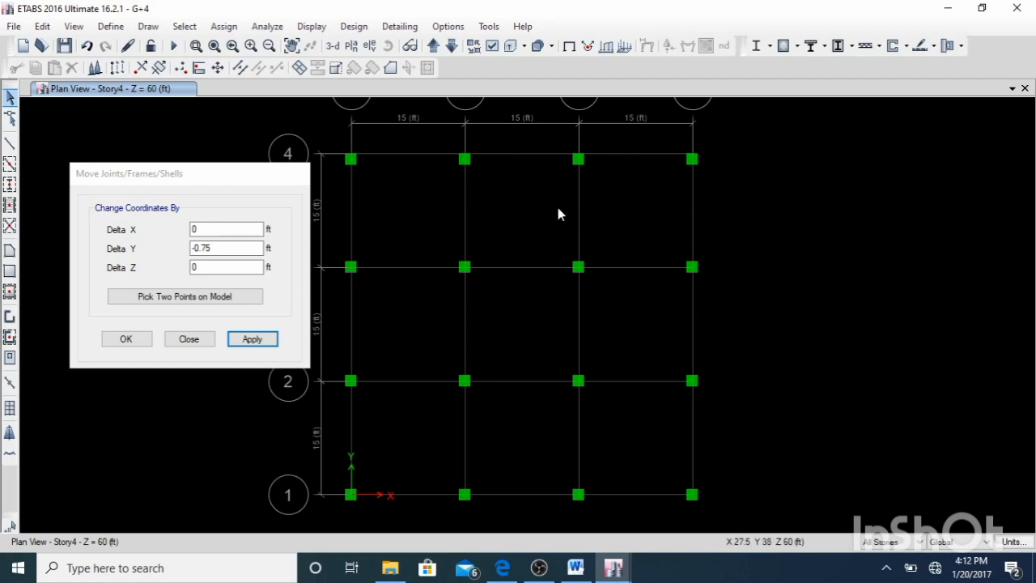
Select the columns along grid line D and move them by -0.75 ft in X, with Delta Y set to 0
{"action": "left_click_drag", "start_coordinate": [663, 143], "coordinate": [726, 515]}
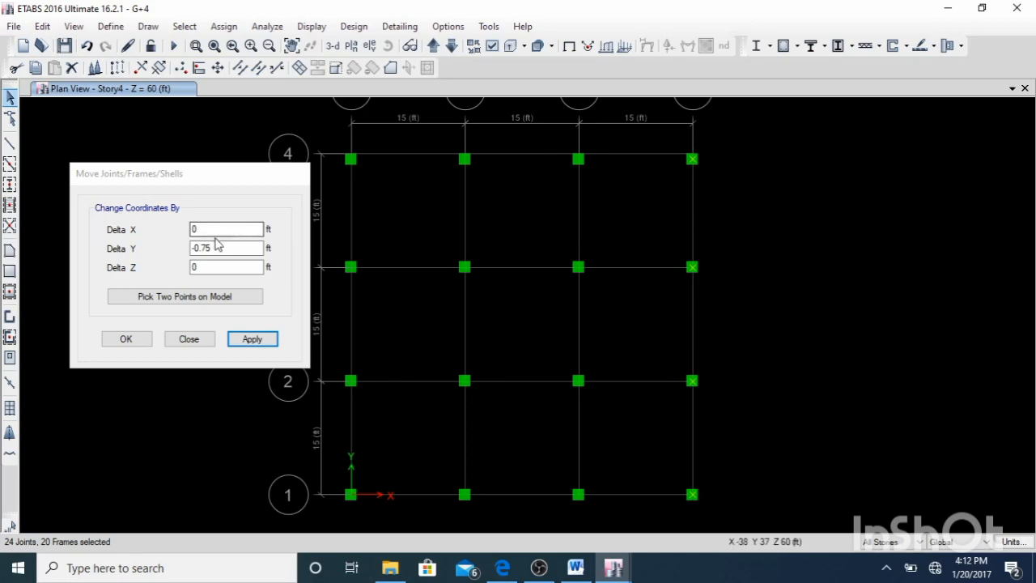
{"action": "left_click_drag", "start_coordinate": [211, 248], "coordinate": [166, 256]}
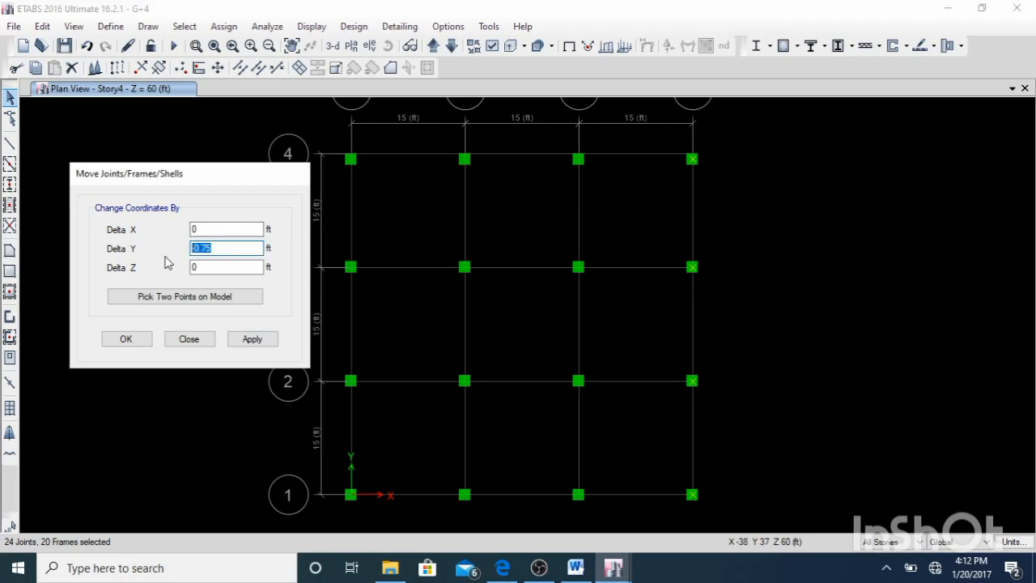
{"action": "type", "text": "0"}
{"action": "double_click", "coordinate": [215, 230]}
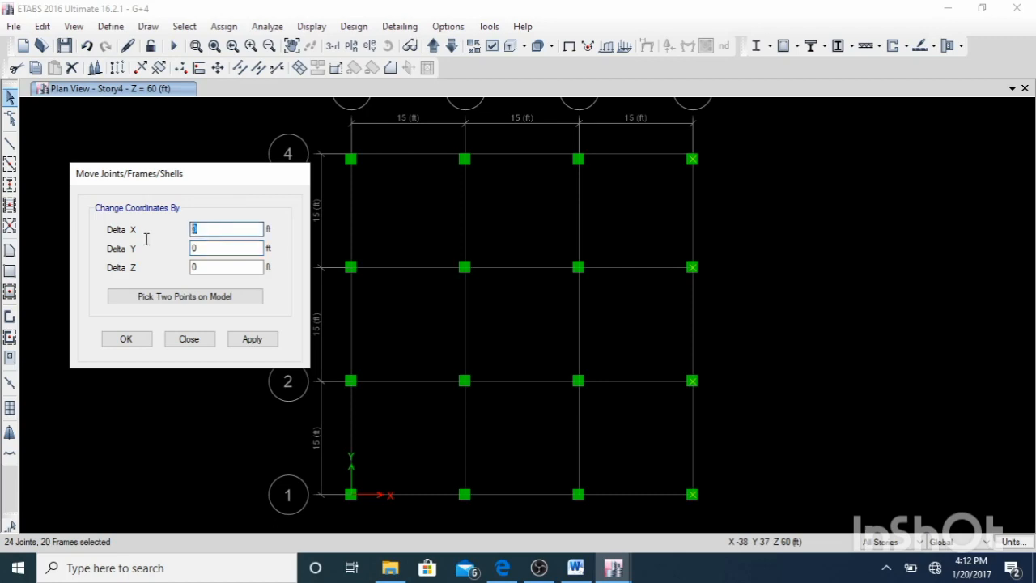
{"action": "type", "text": "0"}
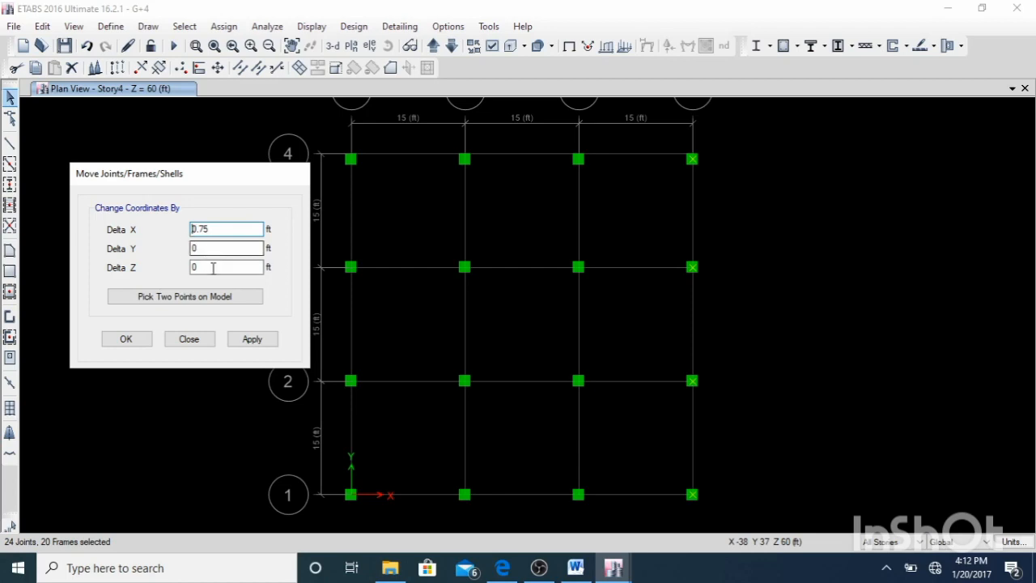
{"action": "type", "text": "-"}
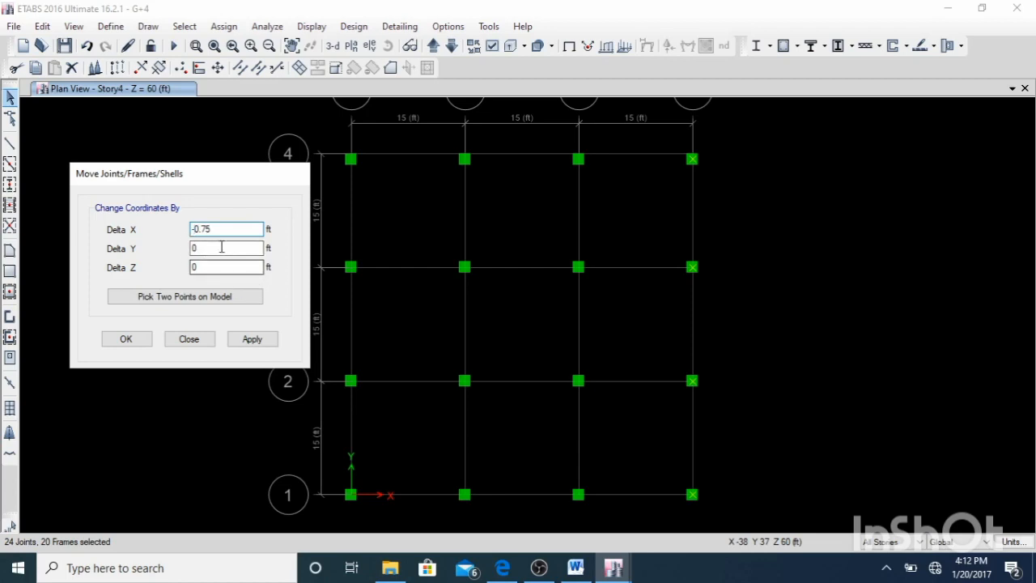
{"action": "left_click", "coordinate": [252, 340]}
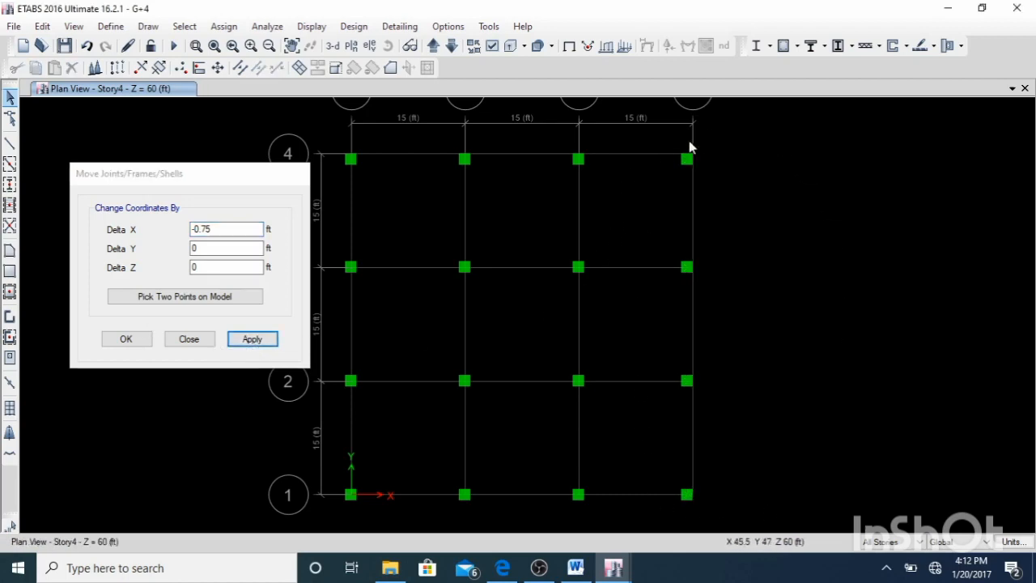
Select the columns along grid line 1 and move them by 0.75 ft in Y, with Delta X set to 0
{"action": "scroll", "coordinate": [820, 400], "scroll_direction": "down", "scroll_amount": 3}
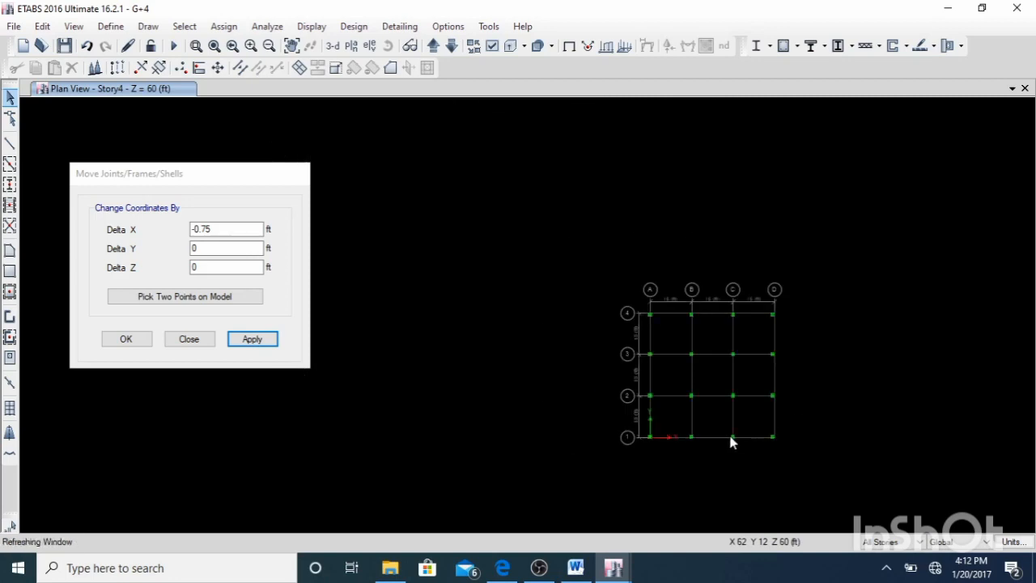
{"action": "scroll", "coordinate": [731, 442], "scroll_direction": "up", "scroll_amount": 3}
{"action": "left_click_drag", "start_coordinate": [495, 398], "coordinate": [905, 503]}
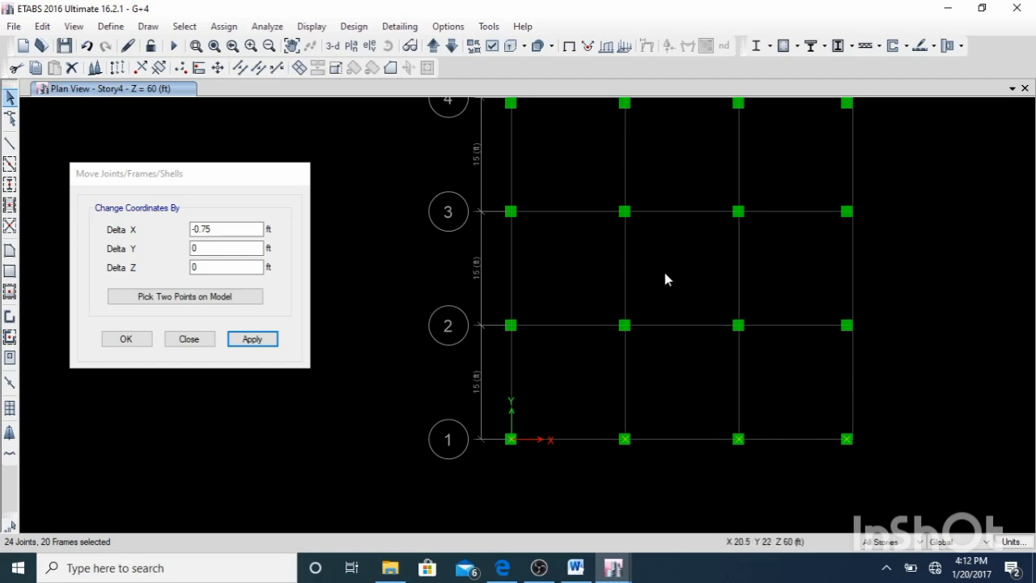
{"action": "left_click", "coordinate": [211, 229]}
{"action": "left_click", "coordinate": [125, 210]}
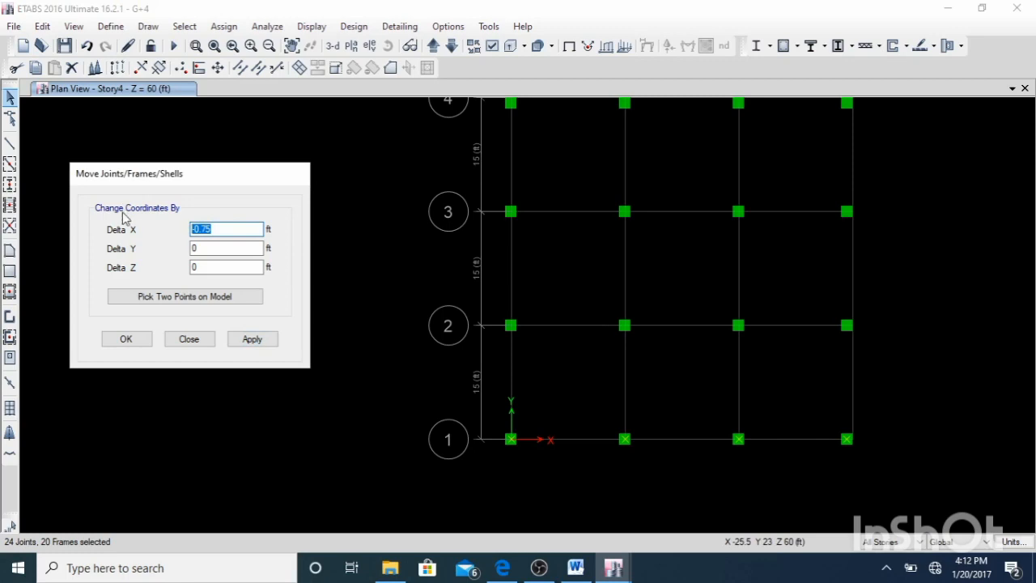
{"action": "type", "text": "0"}
{"action": "key", "text": "Tab"}
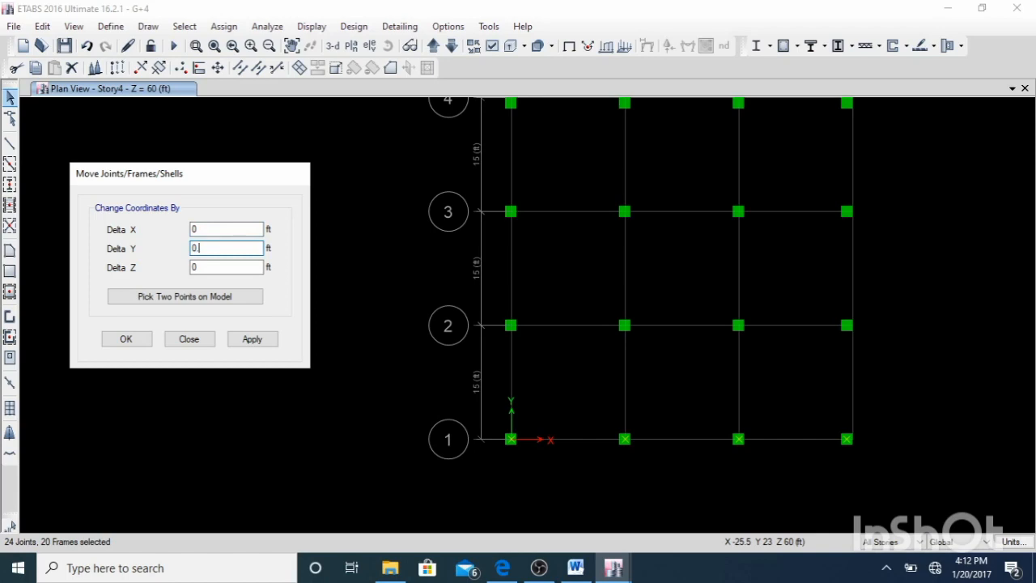
{"action": "left_click", "coordinate": [253, 339]}
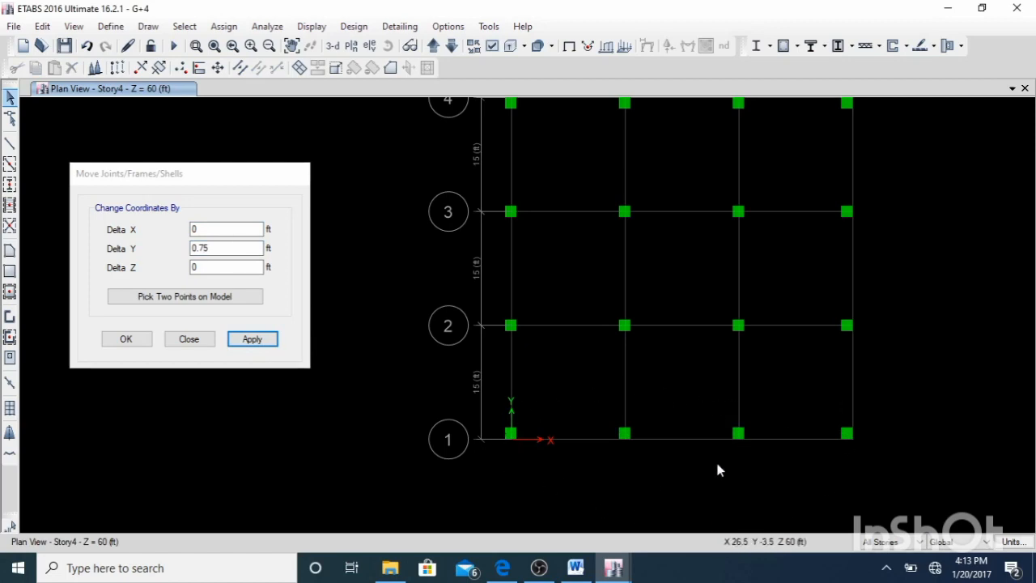
Select the columns along grid line A and move them by 0.75 ft in X, with Delta Y set to 0
{"action": "scroll", "coordinate": [555, 456], "scroll_direction": "down", "scroll_amount": 3}
{"action": "scroll", "coordinate": [564, 414], "scroll_direction": "up", "scroll_amount": 3}
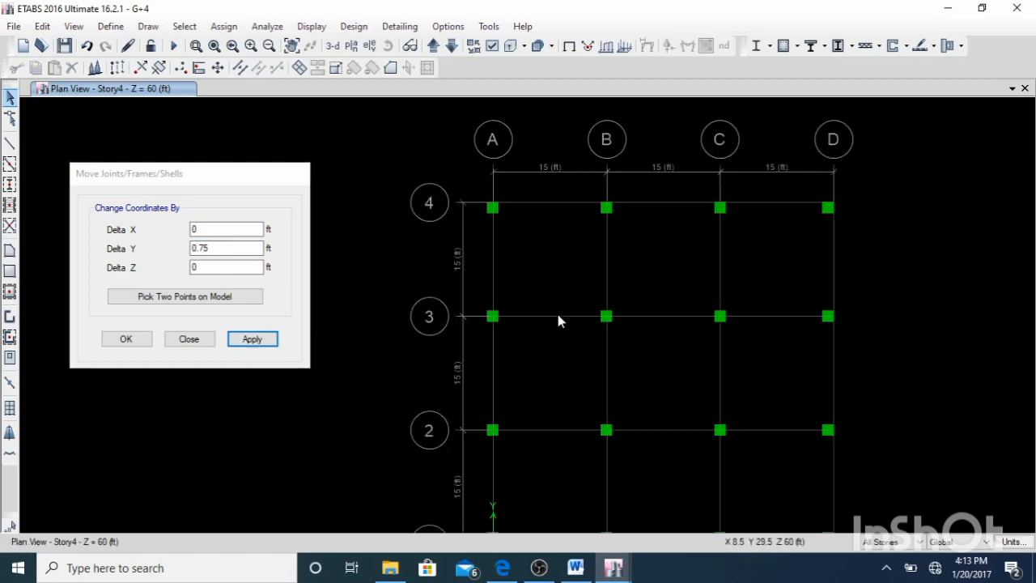
{"action": "scroll", "coordinate": [558, 319], "scroll_direction": "down", "scroll_amount": 3}
{"action": "scroll", "coordinate": [553, 327], "scroll_direction": "up", "scroll_amount": 3}
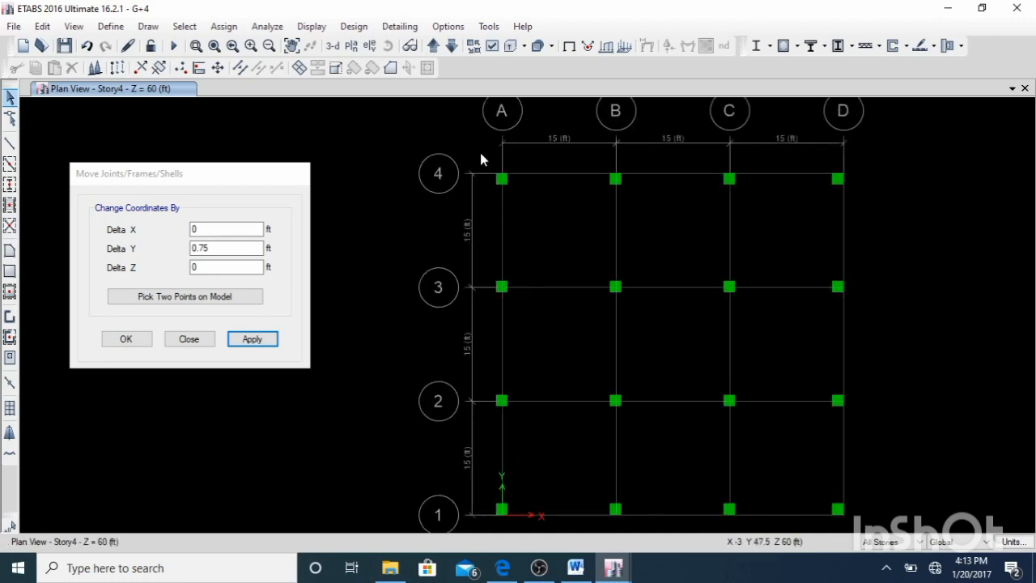
{"action": "left_click_drag", "start_coordinate": [480, 153], "coordinate": [528, 529]}
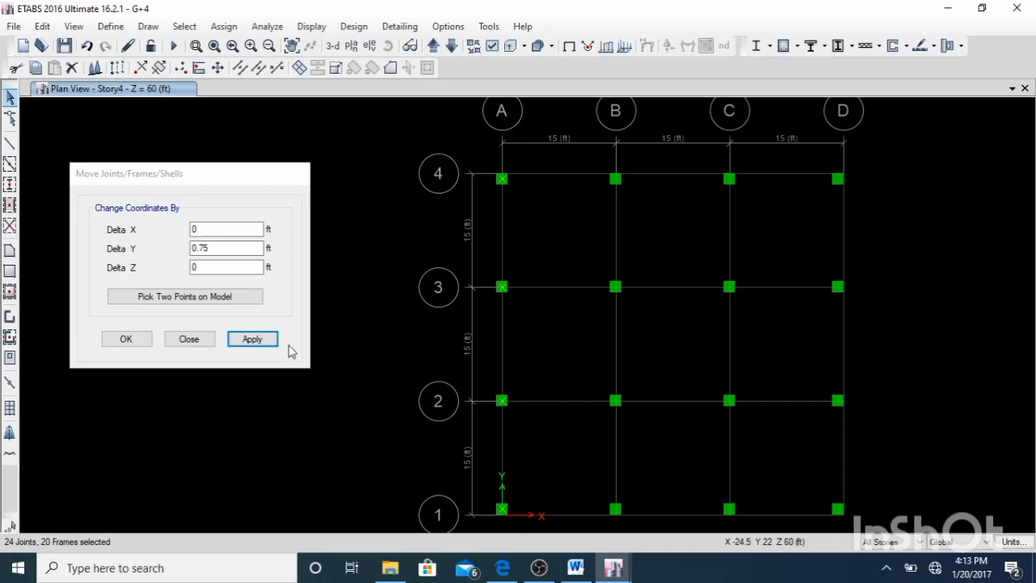
{"action": "double_click", "coordinate": [220, 249]}
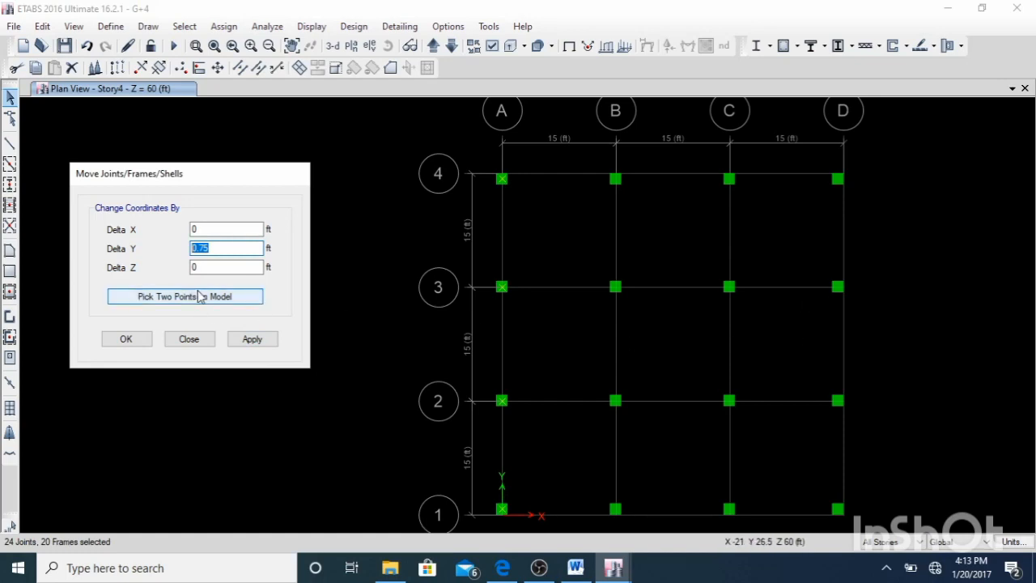
{"action": "type", "text": "0"}
{"action": "left_click", "coordinate": [196, 230]}
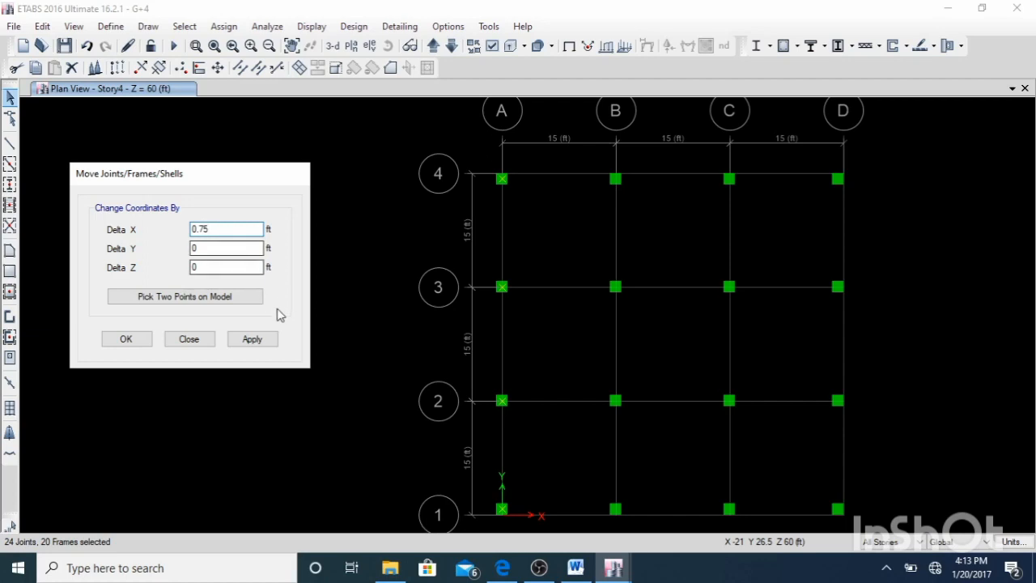
{"action": "left_click", "coordinate": [252, 339]}
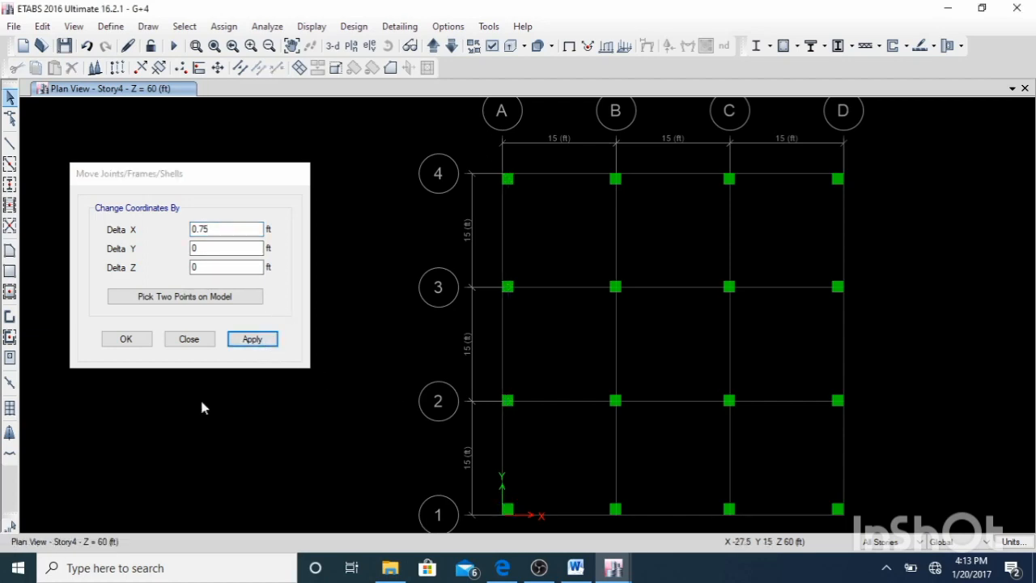
{"action": "left_click", "coordinate": [133, 345]}
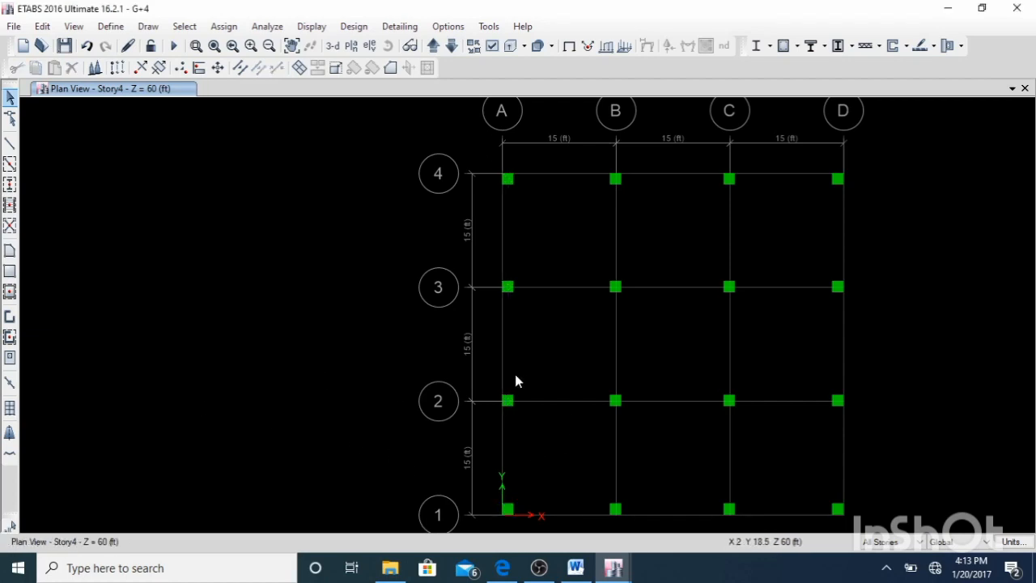
Start drawing frame lines point to point with the section property set to B12X18
{"action": "scroll", "coordinate": [519, 379], "scroll_direction": "down", "scroll_amount": 3}
{"action": "scroll", "coordinate": [525, 392], "scroll_direction": "up", "scroll_amount": 3}
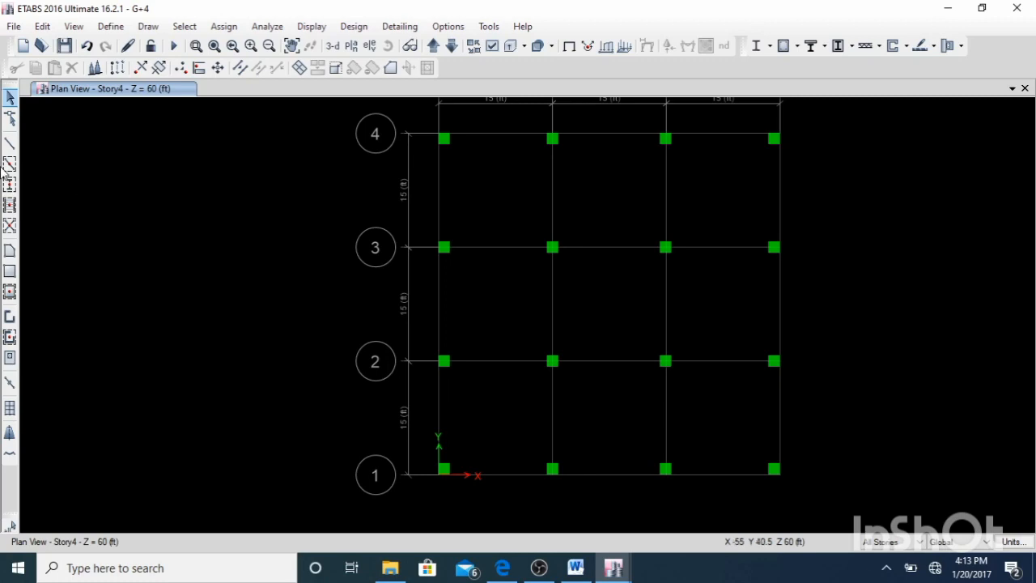
{"action": "left_click", "coordinate": [10, 146]}
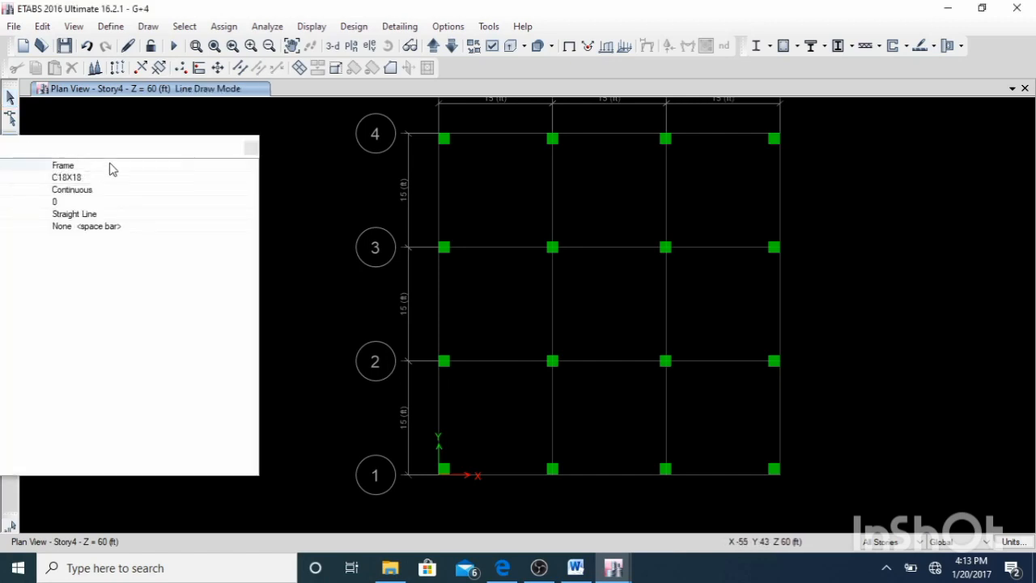
{"action": "left_click_drag", "start_coordinate": [114, 154], "coordinate": [348, 212]}
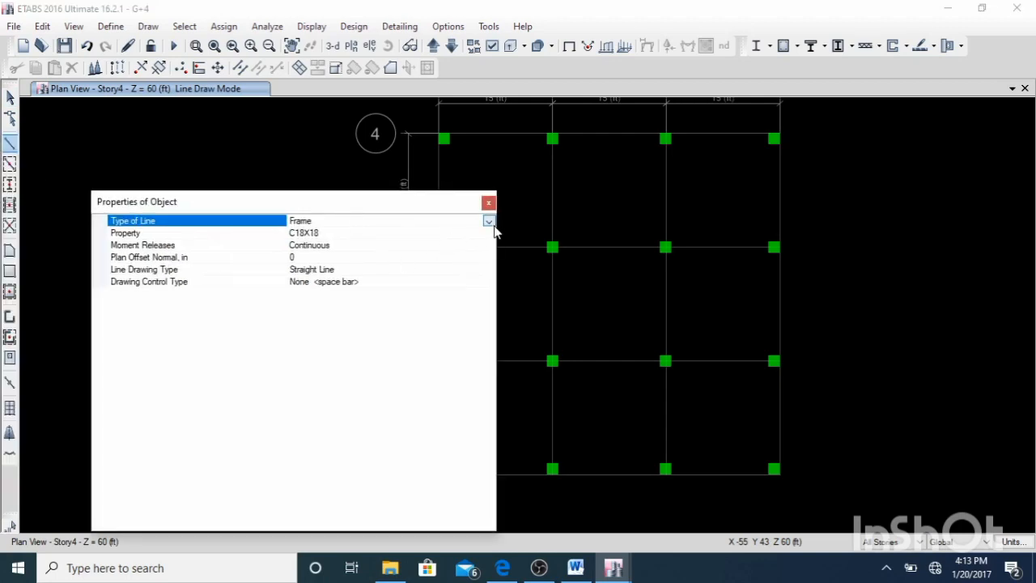
{"action": "left_click", "coordinate": [489, 221]}
{"action": "left_click", "coordinate": [384, 221]}
{"action": "left_click", "coordinate": [390, 233]}
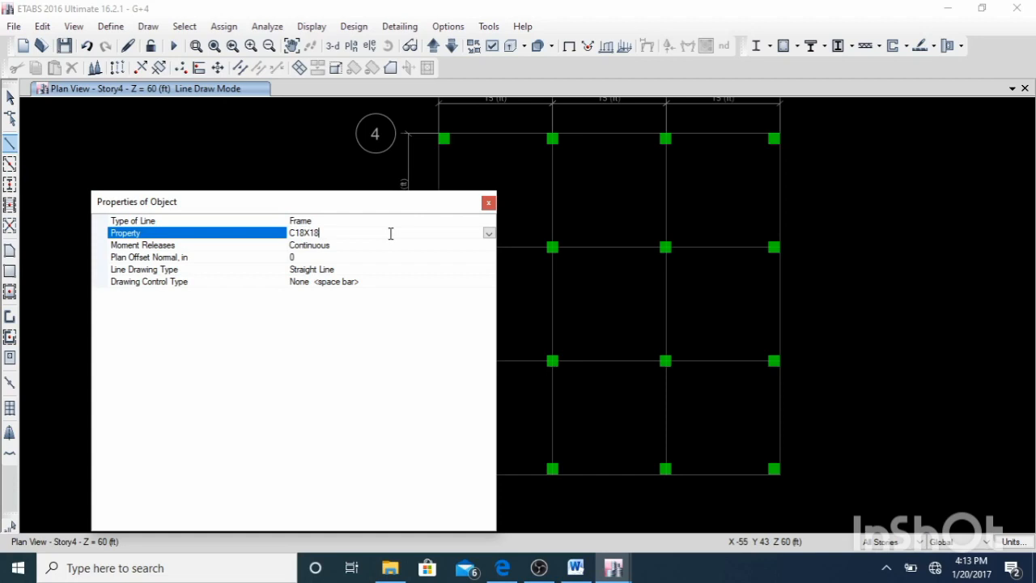
{"action": "left_click", "coordinate": [489, 233]}
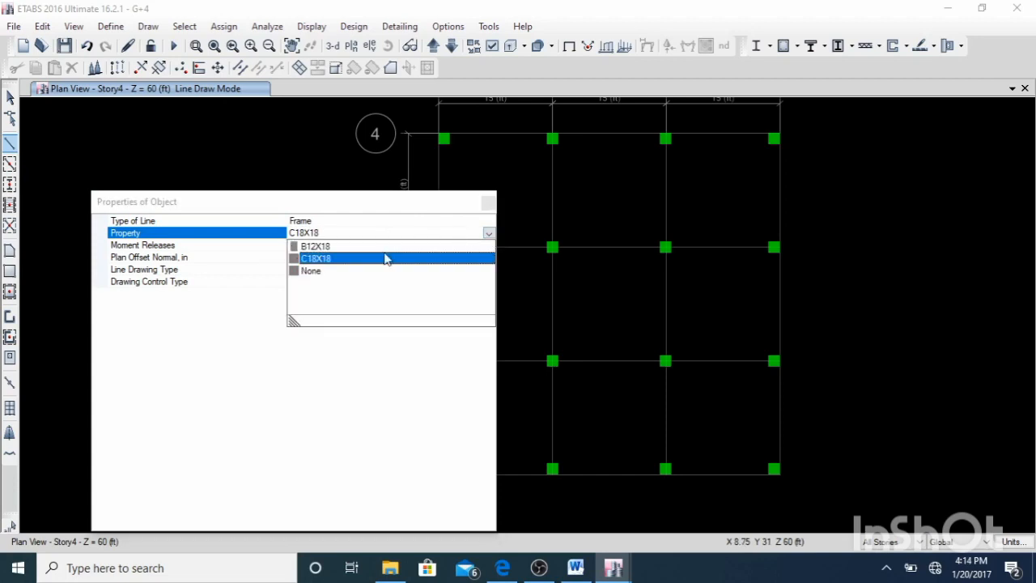
{"action": "left_click", "coordinate": [324, 246]}
{"action": "left_click_drag", "start_coordinate": [338, 204], "coordinate": [279, 225]}
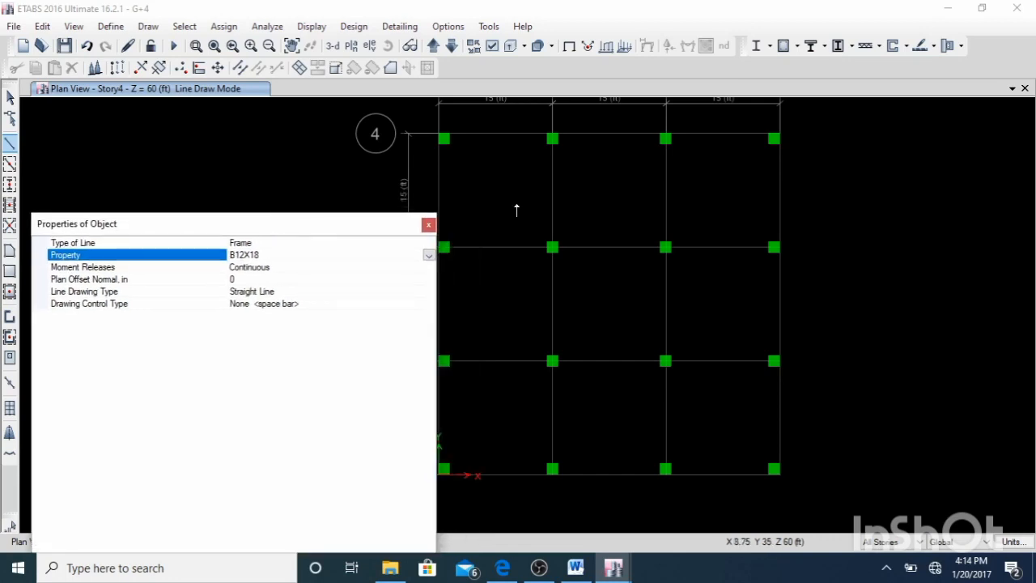
Draw beams joining the centres of the shifted columns near grid line 4, from grid A through B and C to D
{"action": "scroll", "coordinate": [474, 133], "scroll_direction": "up", "scroll_amount": 3}
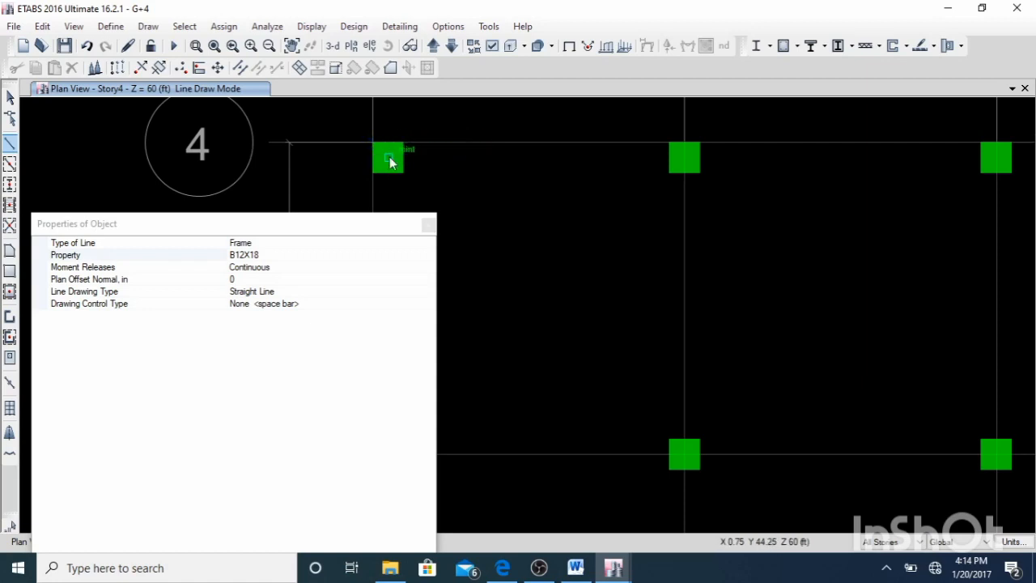
{"action": "left_click", "coordinate": [390, 162]}
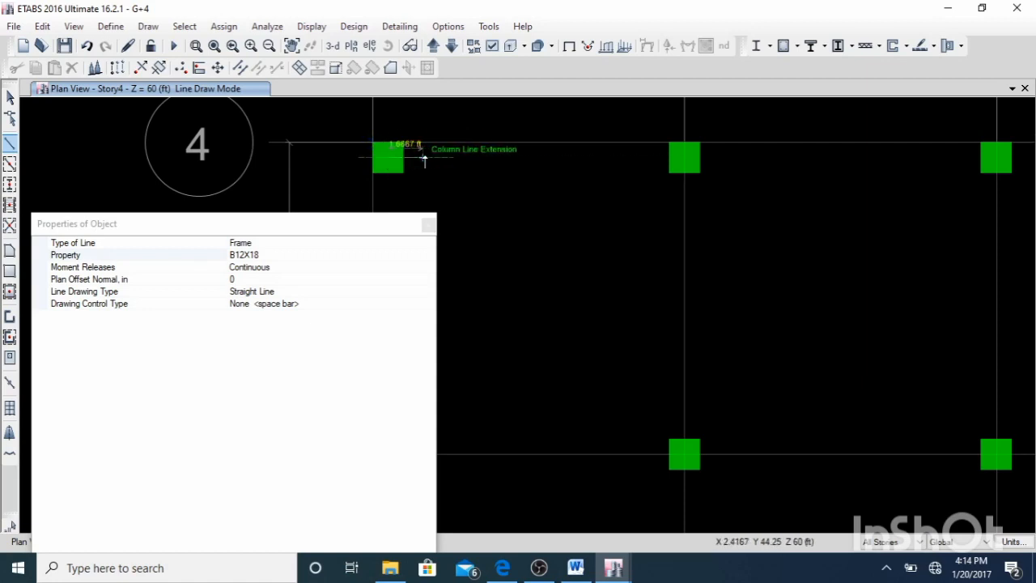
{"action": "left_click", "coordinate": [685, 159]}
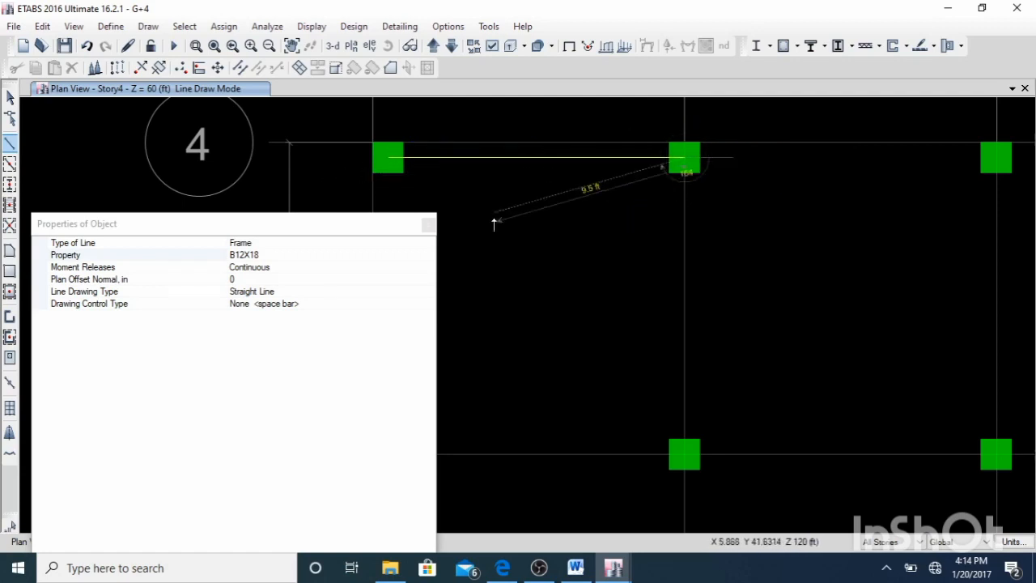
{"action": "scroll", "coordinate": [466, 175], "scroll_direction": "down", "scroll_amount": 3}
{"action": "scroll", "coordinate": [588, 177], "scroll_direction": "up", "scroll_amount": 3}
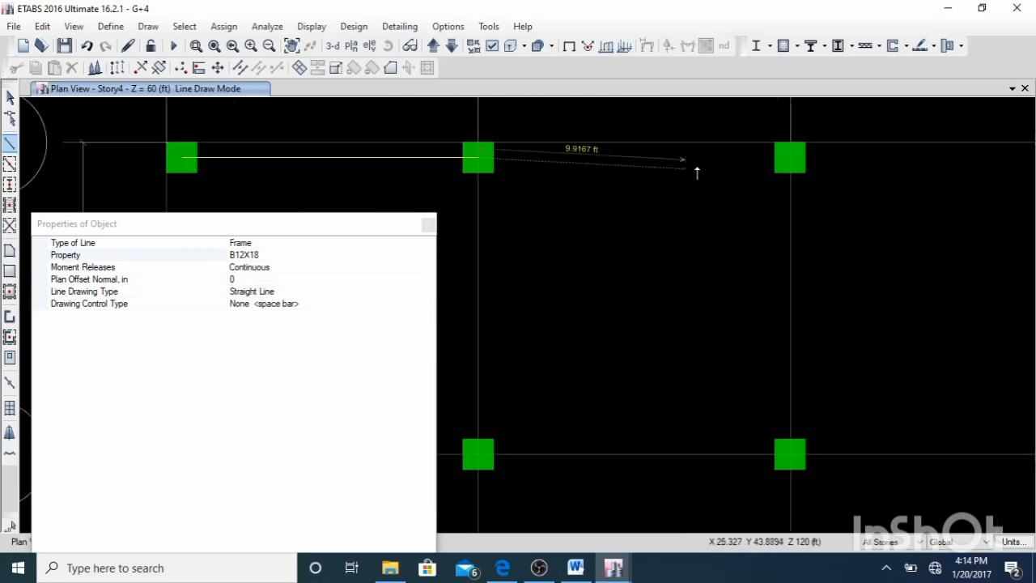
{"action": "left_click", "coordinate": [790, 159]}
{"action": "scroll", "coordinate": [704, 196], "scroll_direction": "down", "scroll_amount": 3}
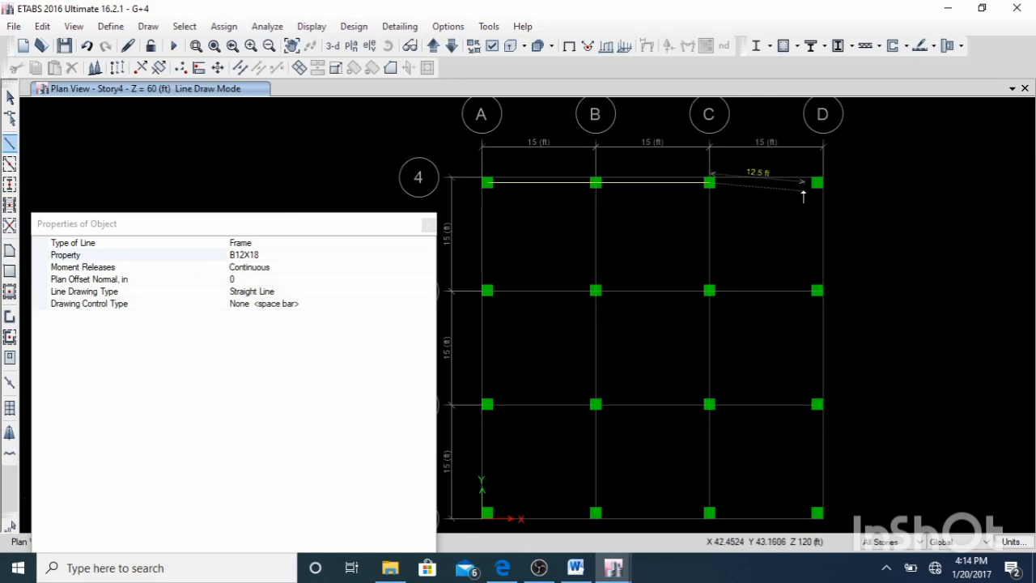
{"action": "scroll", "coordinate": [803, 196], "scroll_direction": "up", "scroll_amount": 3}
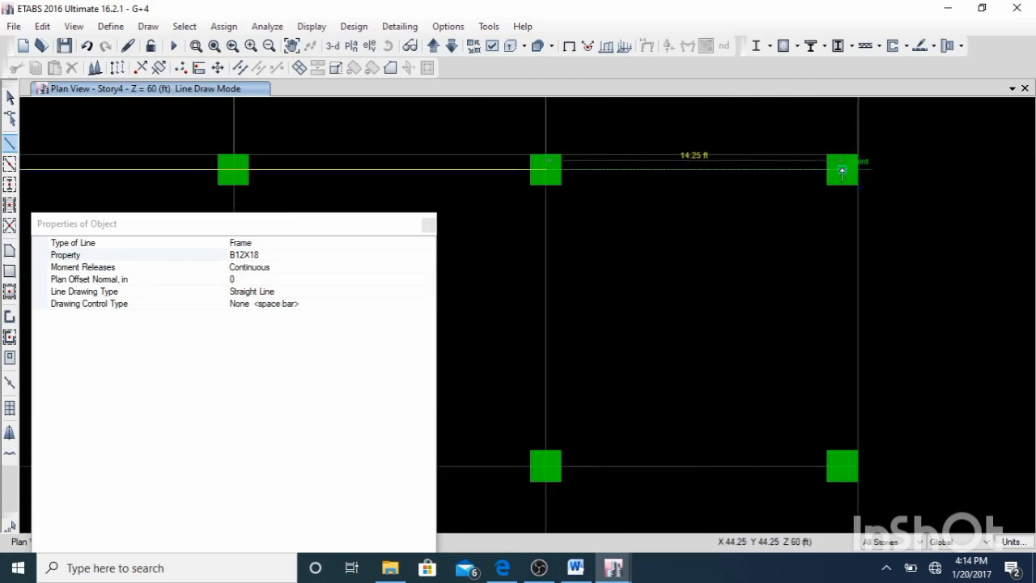
{"action": "left_click", "coordinate": [842, 171]}
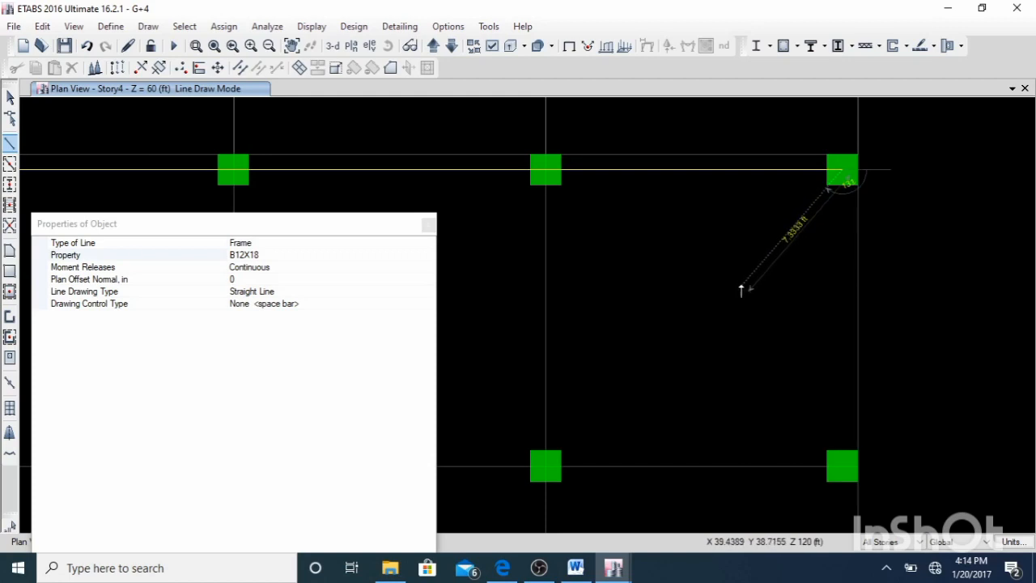
{"action": "key", "text": "Escape"}
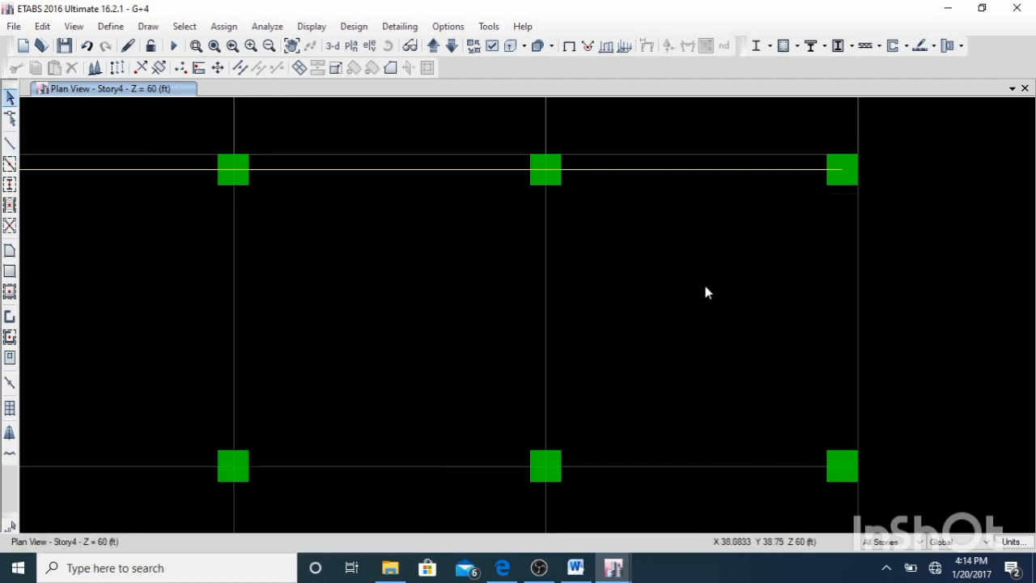
Start Quick Draw Beams/Columns and set the frame section property to B12X18
{"action": "scroll", "coordinate": [863, 270], "scroll_direction": "down", "scroll_amount": 3}
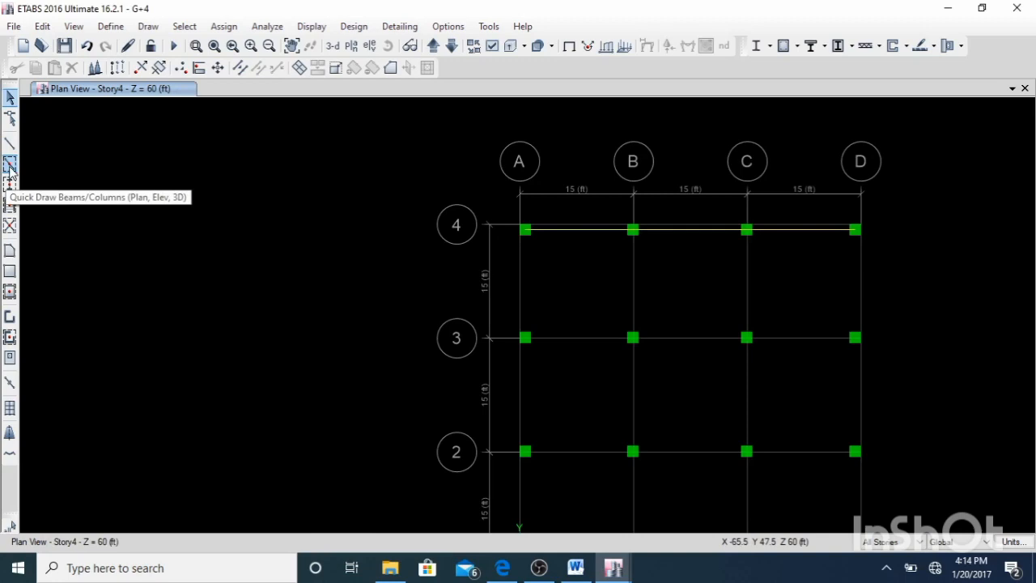
{"action": "left_click", "coordinate": [9, 164]}
{"action": "left_click_drag", "start_coordinate": [214, 225], "coordinate": [281, 111]}
{"action": "left_click", "coordinate": [324, 142]}
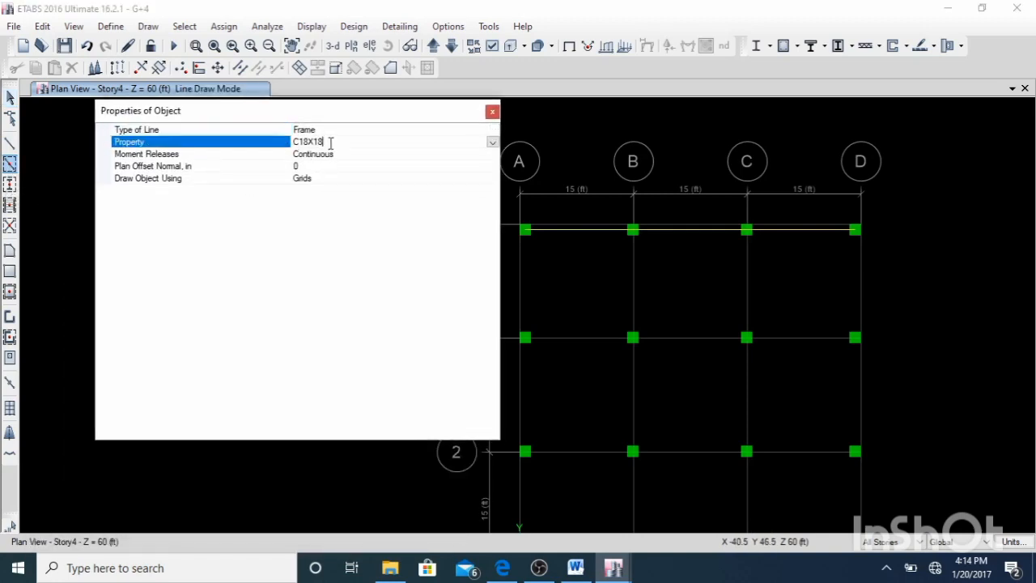
{"action": "left_click", "coordinate": [492, 142]}
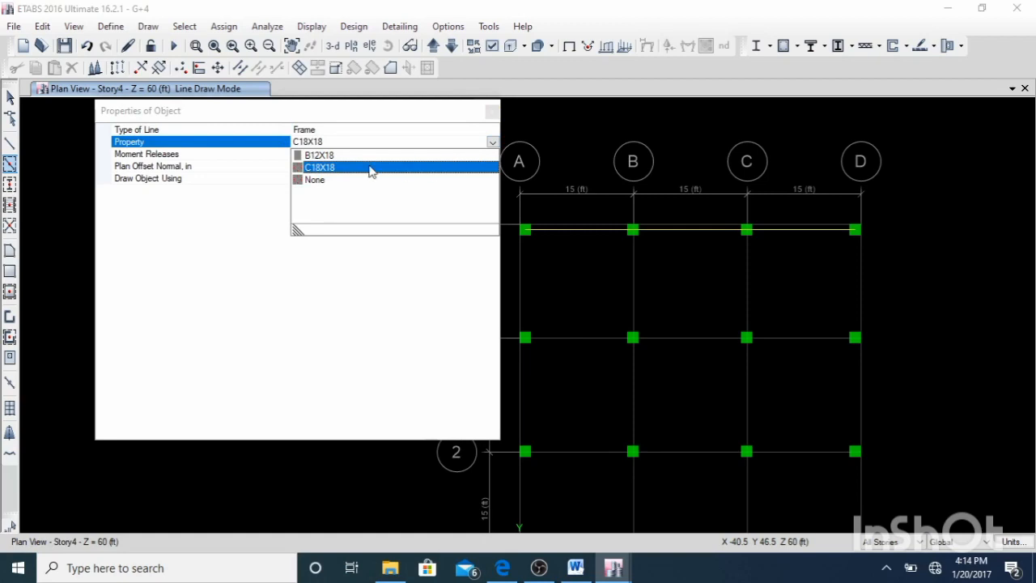
{"action": "left_click", "coordinate": [327, 155]}
{"action": "left_click_drag", "start_coordinate": [375, 120], "coordinate": [240, 135]}
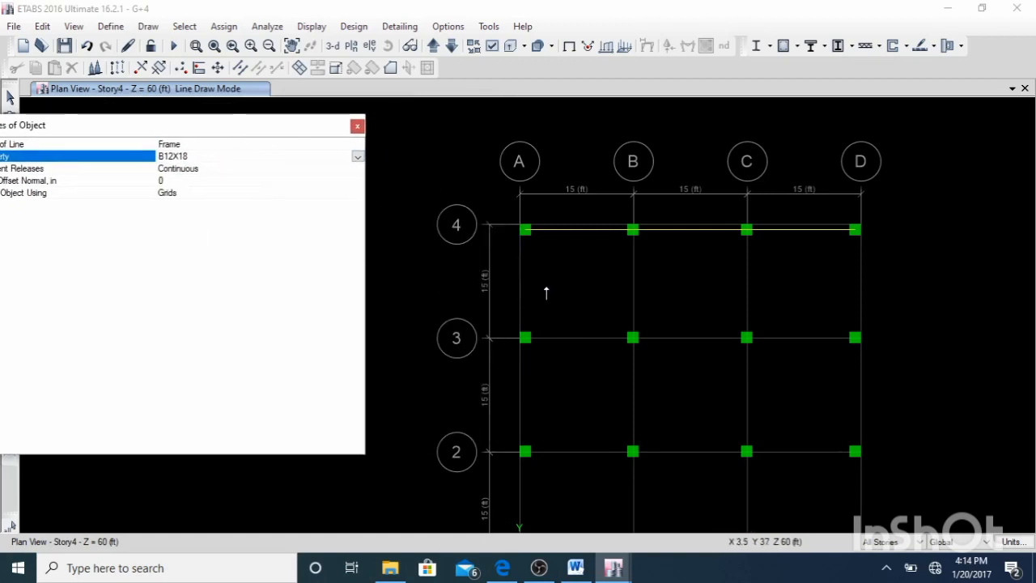
Quick-draw B12X18 beams on every bay of the interior grid lines B, C, 2 and 3
{"action": "scroll", "coordinate": [551, 299], "scroll_direction": "down", "scroll_amount": 3}
{"action": "scroll", "coordinate": [556, 307], "scroll_direction": "up", "scroll_amount": 3}
{"action": "scroll", "coordinate": [556, 307], "scroll_direction": "up", "scroll_amount": 3}
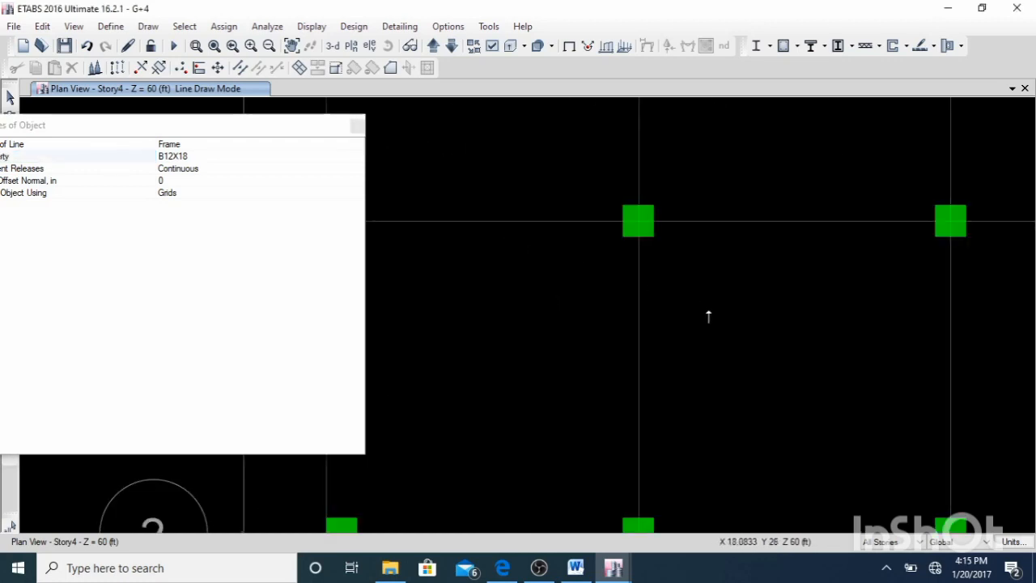
{"action": "scroll", "coordinate": [707, 315], "scroll_direction": "down", "scroll_amount": 4}
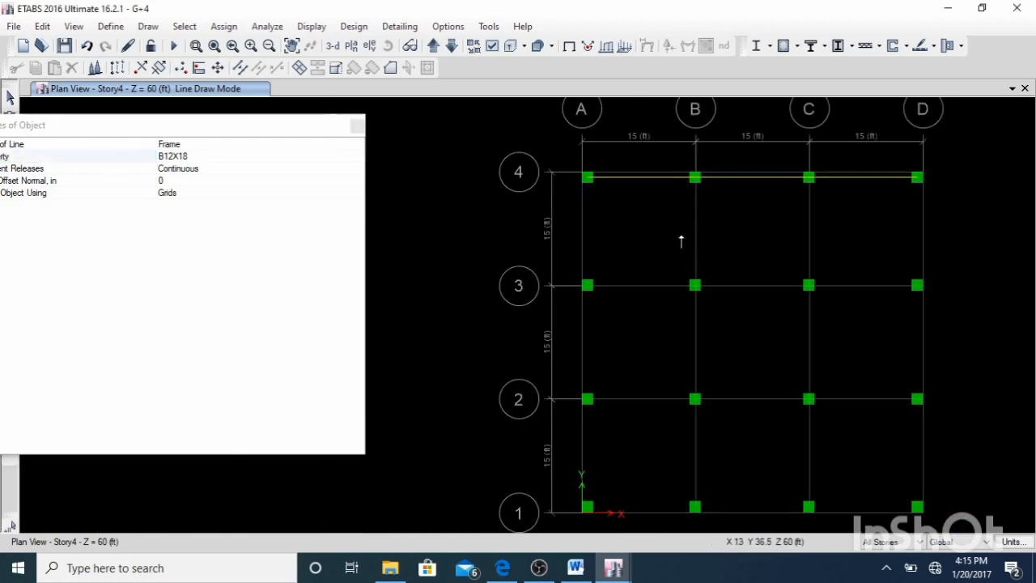
{"action": "left_click", "coordinate": [696, 236]}
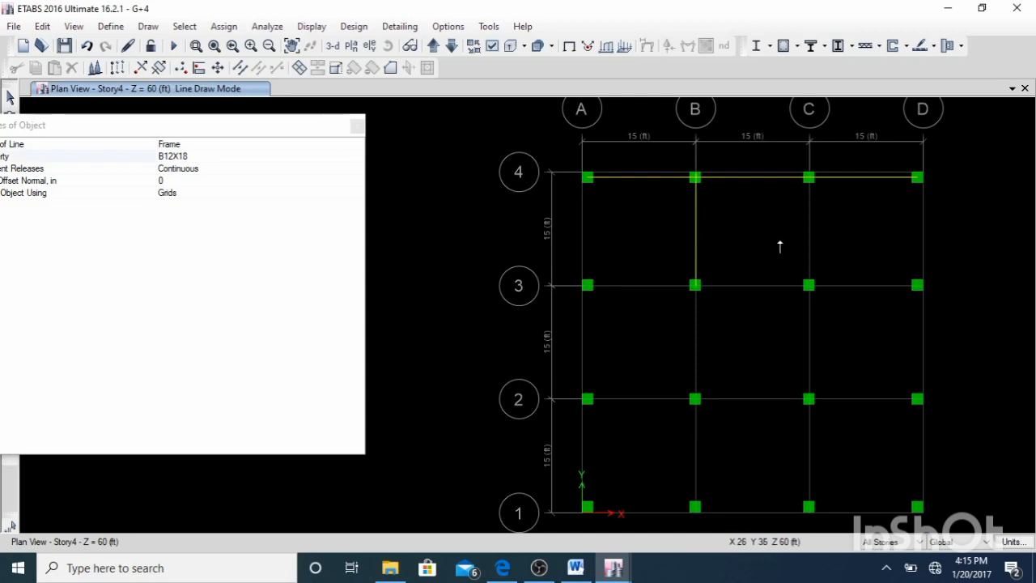
{"action": "left_click", "coordinate": [809, 234]}
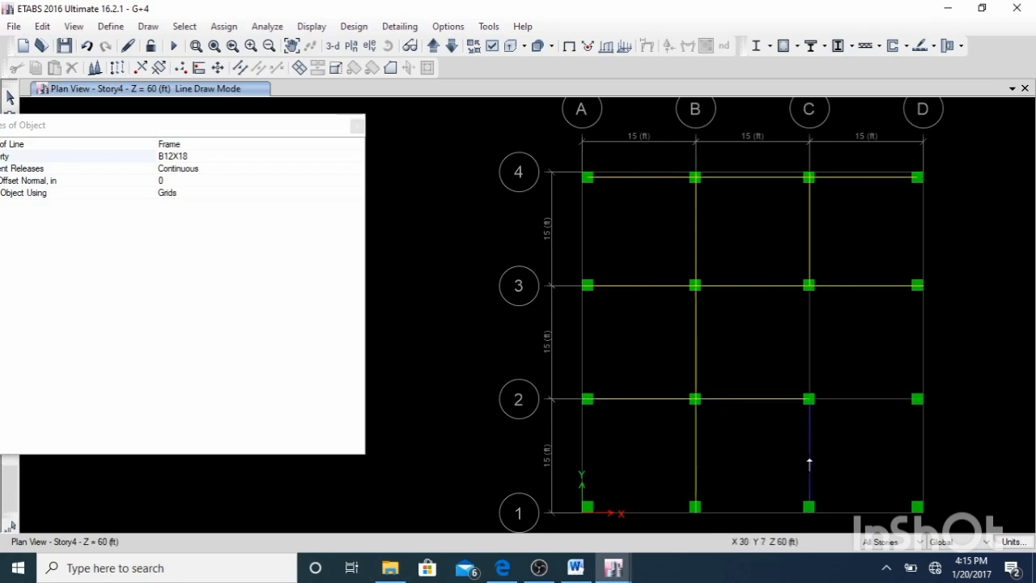
{"action": "left_click", "coordinate": [870, 404]}
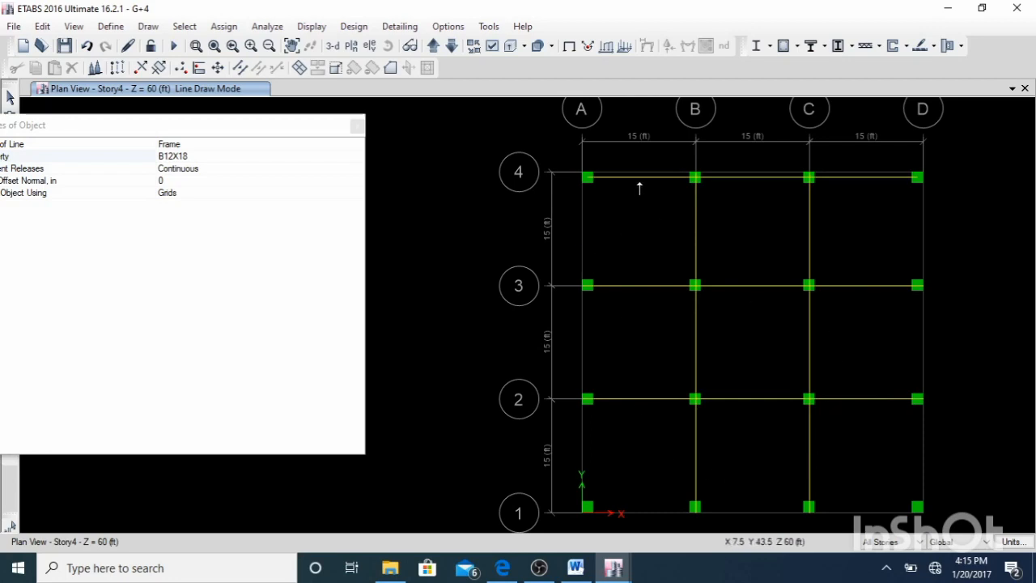
Draw a B12X18 beam between the centres of the shifted columns near grid line A, from grid 4 to grid 3
{"action": "left_click", "coordinate": [355, 128]}
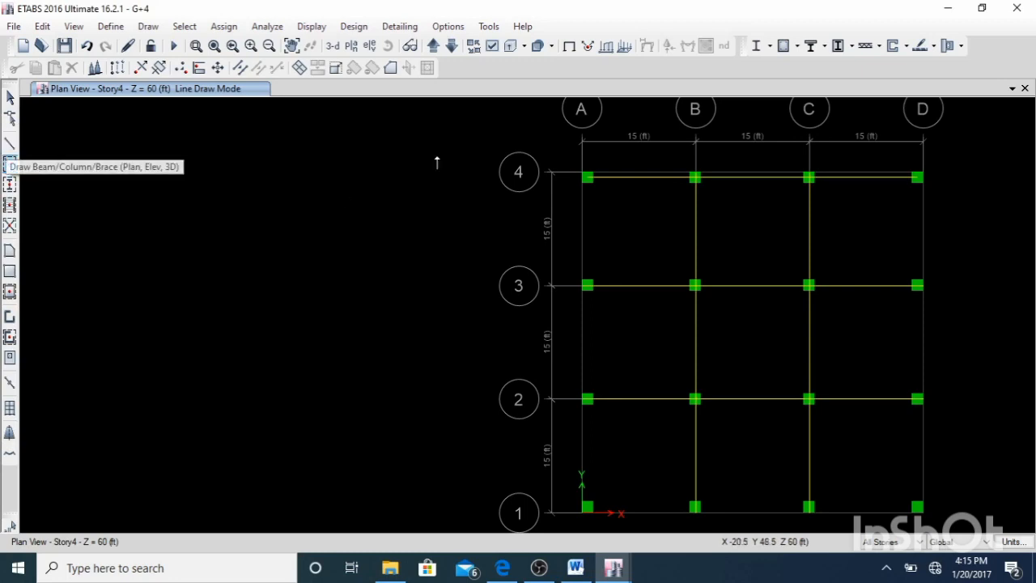
{"action": "scroll", "coordinate": [640, 185], "scroll_direction": "up", "scroll_amount": 3}
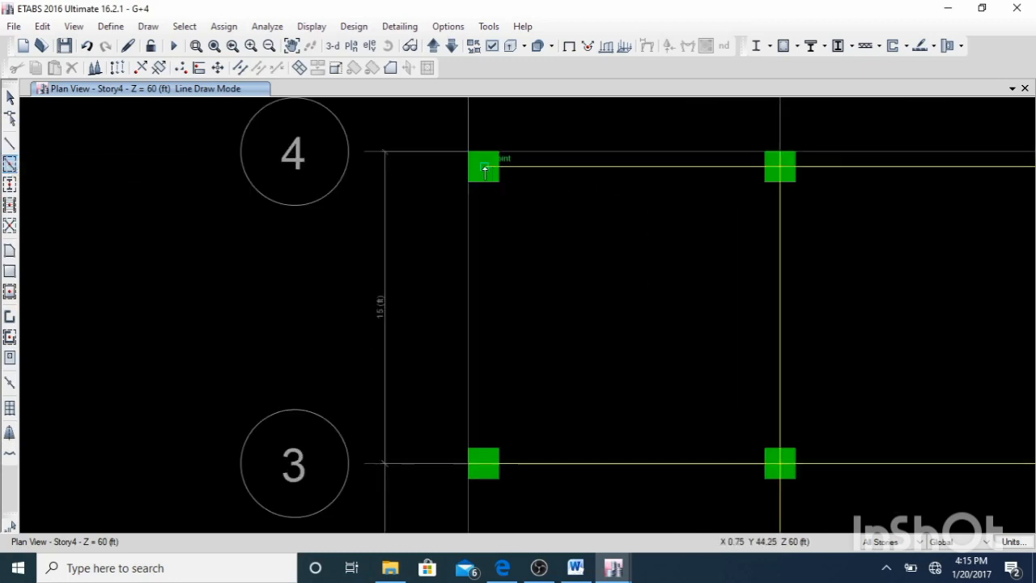
{"action": "scroll", "coordinate": [597, 315], "scroll_direction": "down", "scroll_amount": 3}
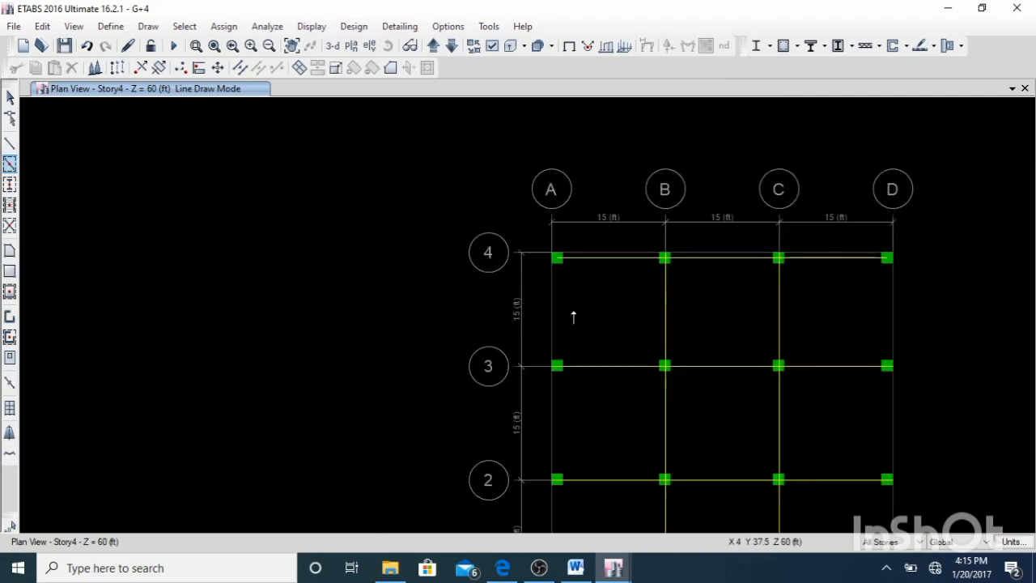
{"action": "left_click", "coordinate": [10, 163]}
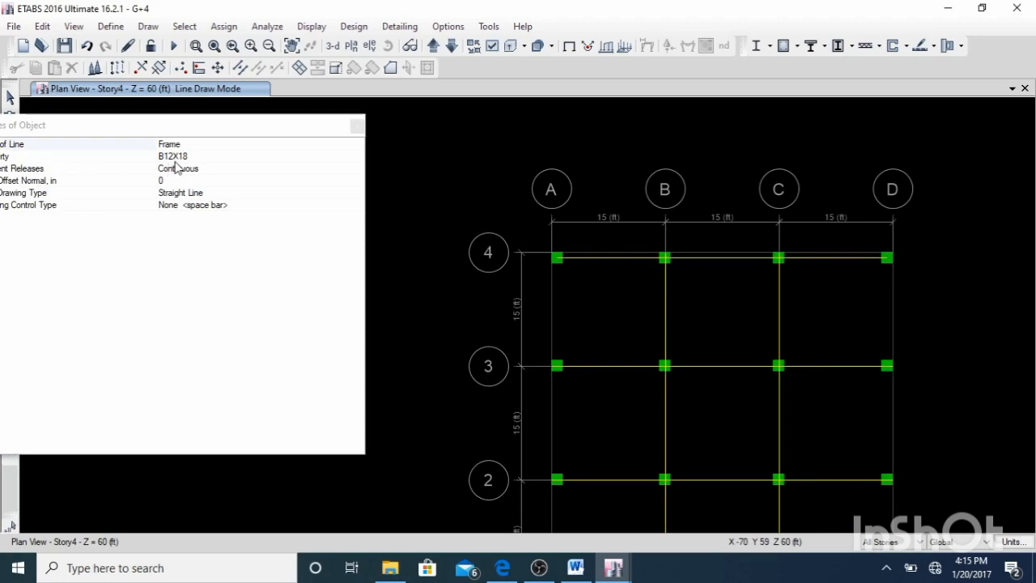
{"action": "left_click_drag", "start_coordinate": [193, 139], "coordinate": [261, 121]}
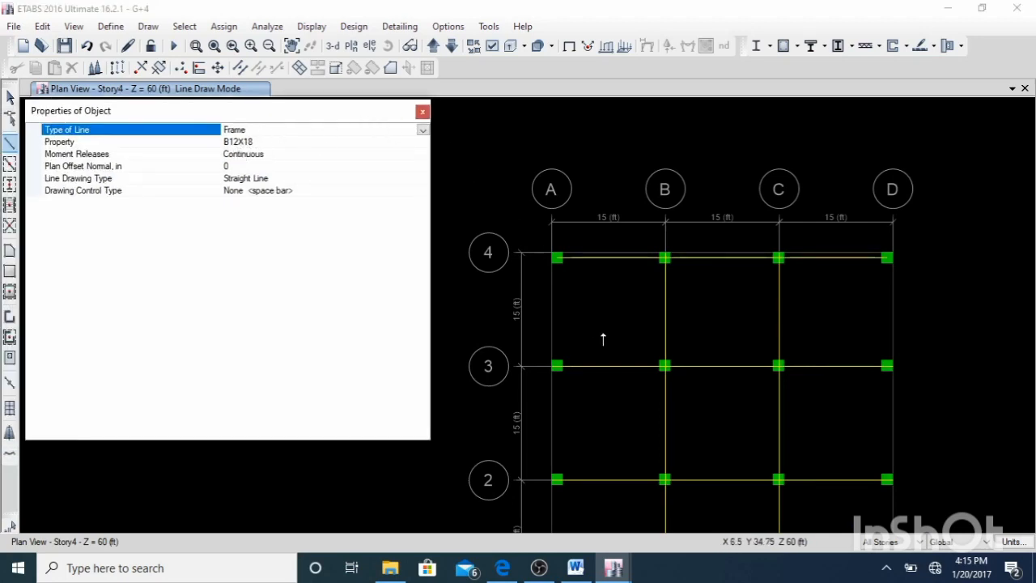
{"action": "scroll", "coordinate": [579, 359], "scroll_direction": "up", "scroll_amount": 4}
{"action": "scroll", "coordinate": [566, 356], "scroll_direction": "down", "scroll_amount": 3}
{"action": "scroll", "coordinate": [553, 315], "scroll_direction": "up", "scroll_amount": 5}
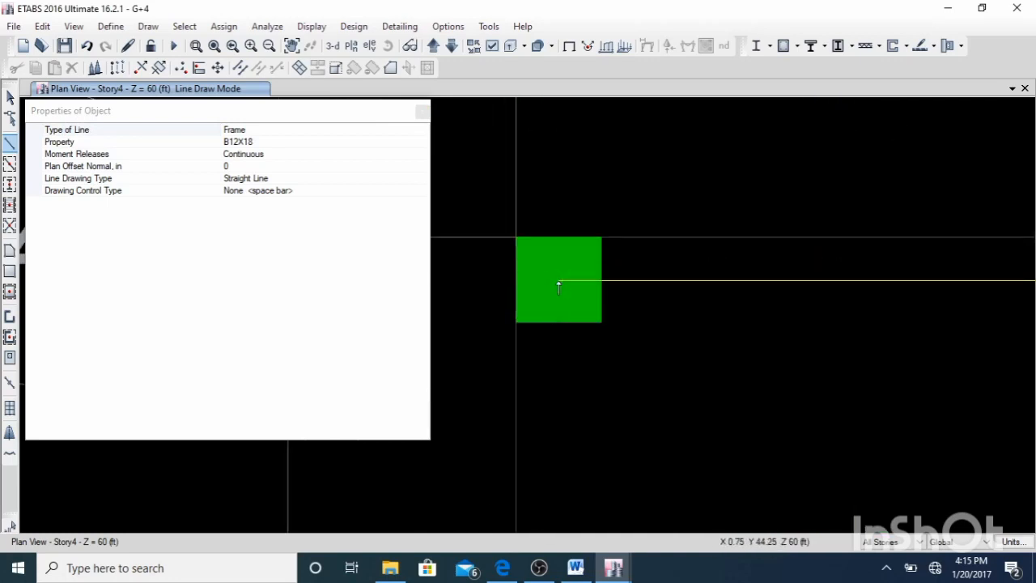
{"action": "scroll", "coordinate": [559, 287], "scroll_direction": "down", "scroll_amount": 4}
{"action": "scroll", "coordinate": [532, 365], "scroll_direction": "up", "scroll_amount": 5}
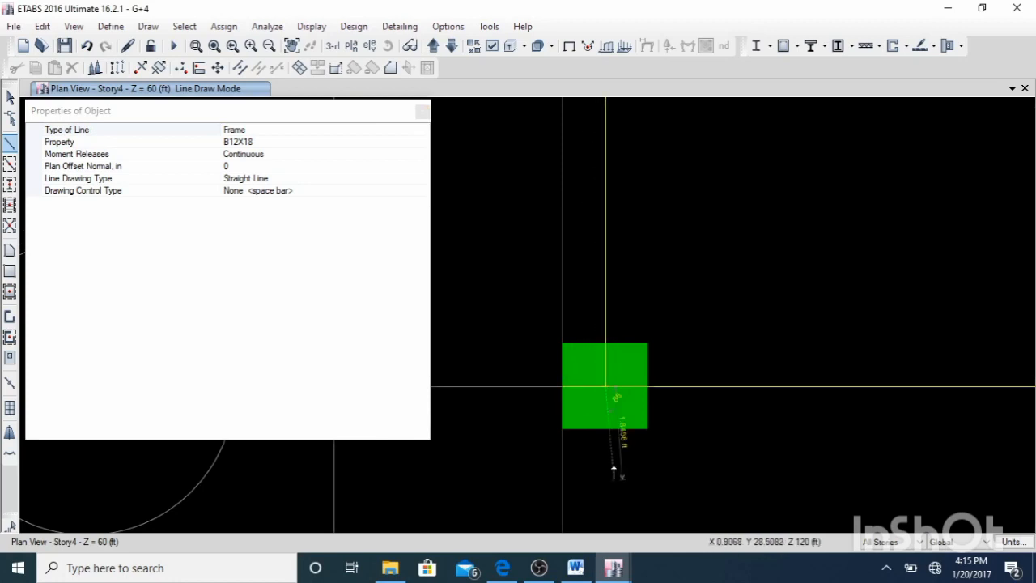
Continue the B12X18 beams near grid line A from the column at grid 3 through grid 2 to grid 1
{"action": "scroll", "coordinate": [615, 474], "scroll_direction": "down", "scroll_amount": 4}
{"action": "scroll", "coordinate": [607, 429], "scroll_direction": "up", "scroll_amount": 5}
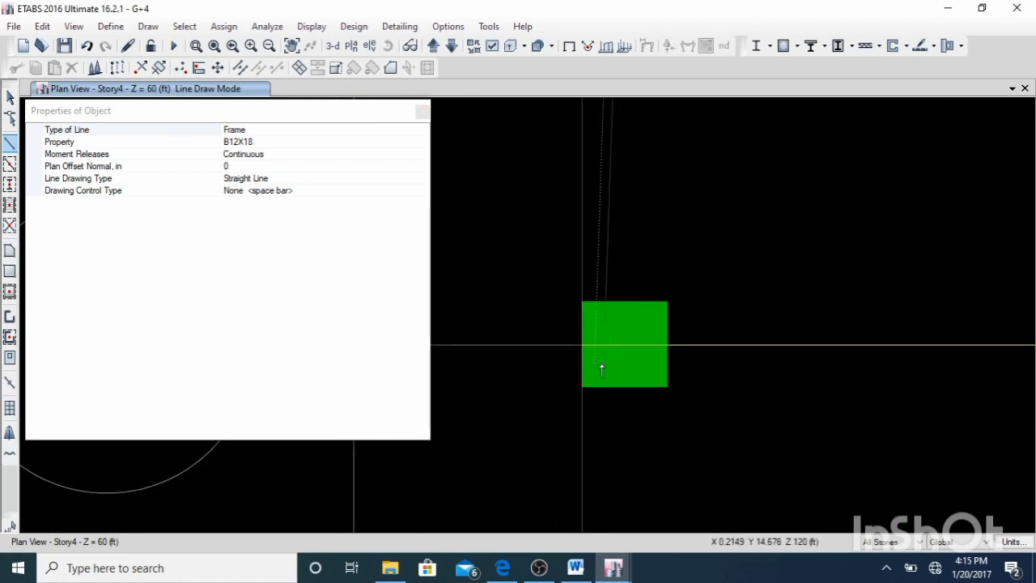
{"action": "scroll", "coordinate": [628, 389], "scroll_direction": "down", "scroll_amount": 3}
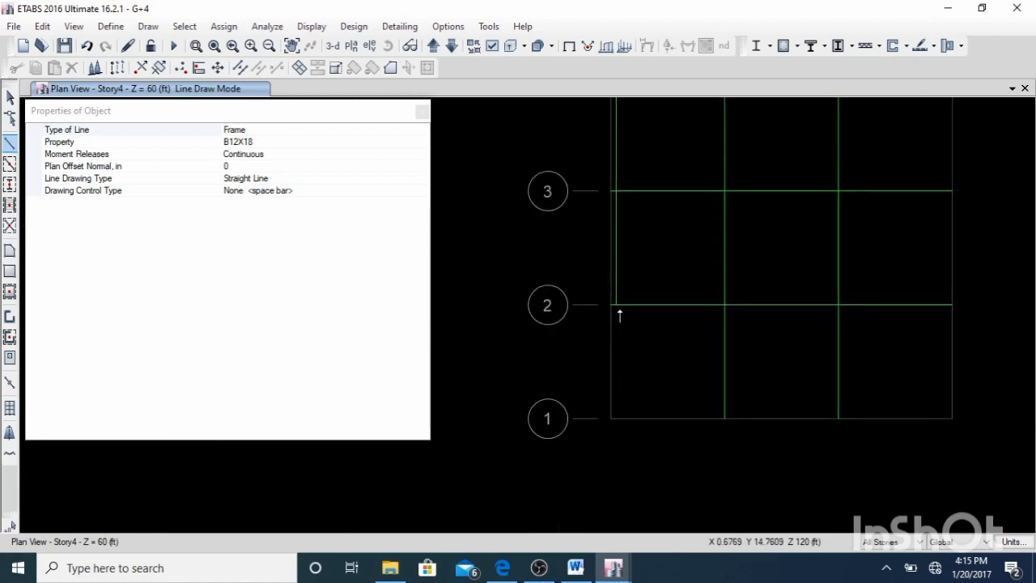
{"action": "scroll", "coordinate": [621, 308], "scroll_direction": "up", "scroll_amount": 3}
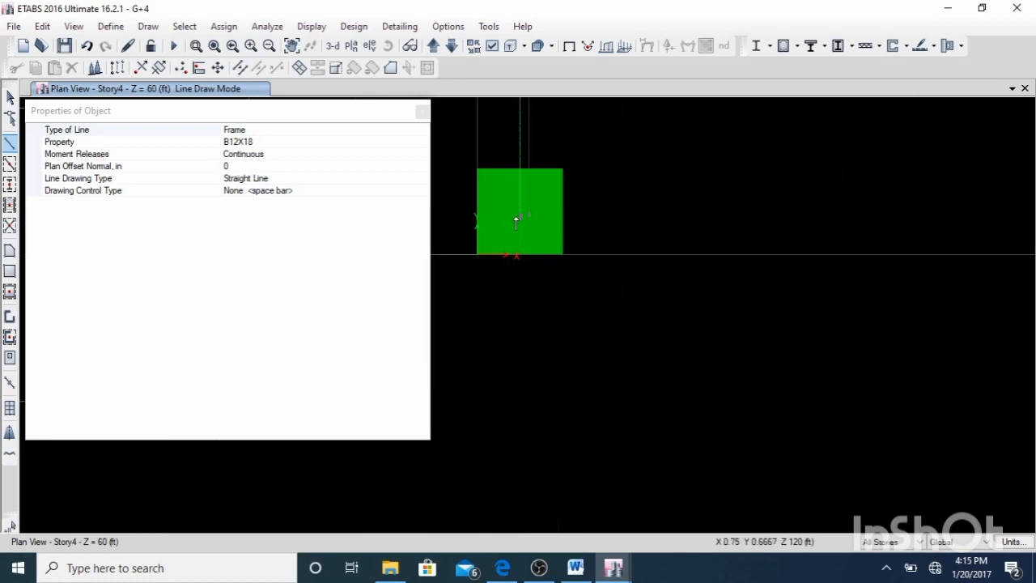
{"action": "scroll", "coordinate": [475, 416], "scroll_direction": "down", "scroll_amount": 3}
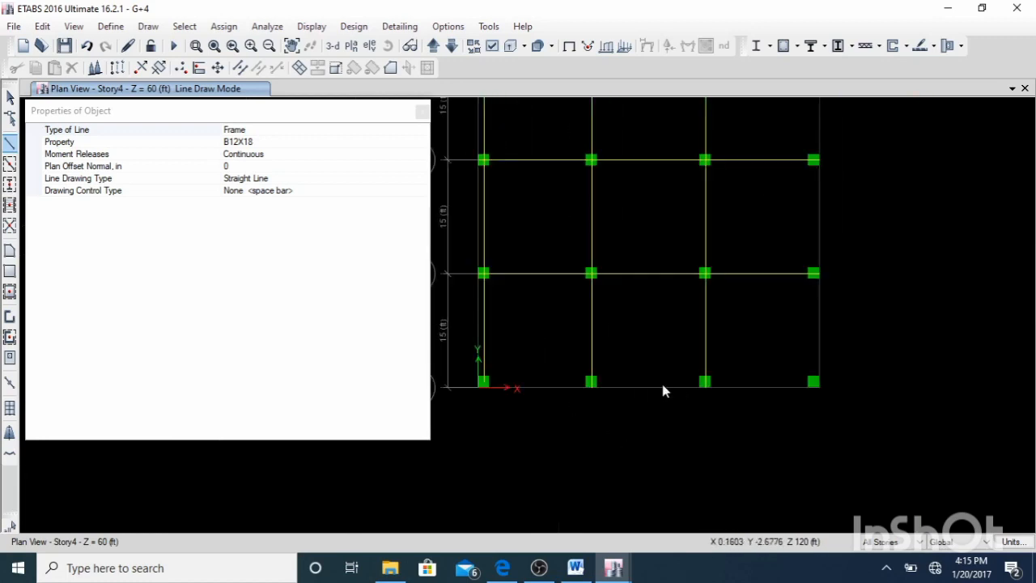
Draw B12X18 beams along the shifted columns near grid line 1, from grid A through B and C to D
{"action": "scroll", "coordinate": [594, 403], "scroll_direction": "up", "scroll_amount": 4}
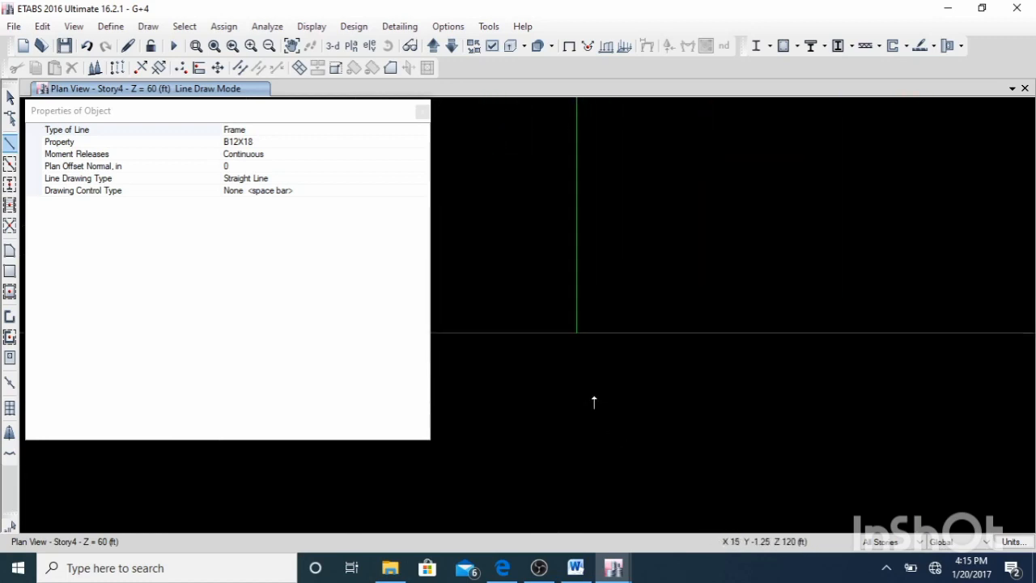
{"action": "left_click", "coordinate": [576, 298]}
{"action": "scroll", "coordinate": [590, 451], "scroll_direction": "down", "scroll_amount": 3}
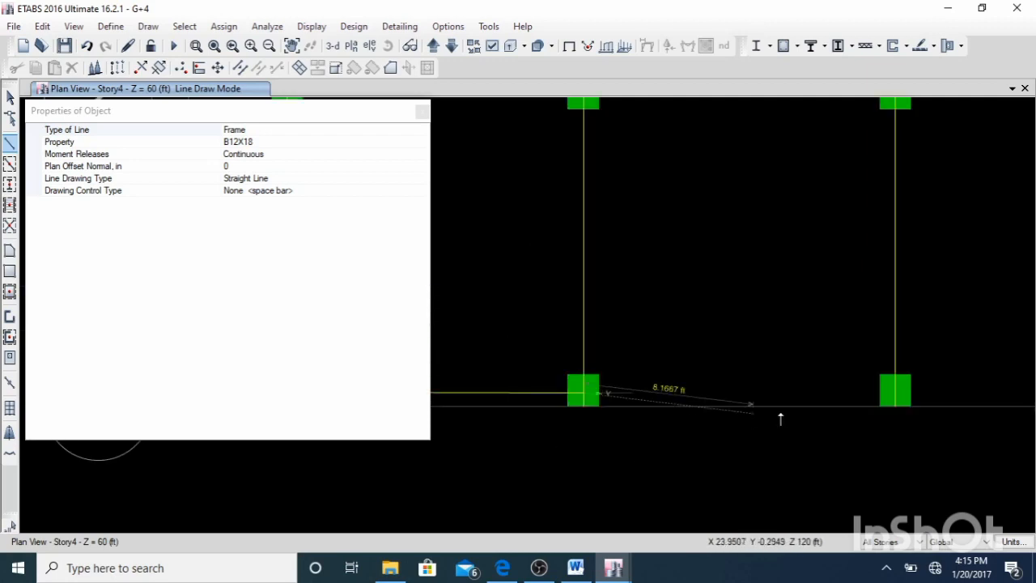
{"action": "left_click", "coordinate": [897, 394]}
{"action": "scroll", "coordinate": [623, 445], "scroll_direction": "down", "scroll_amount": 3}
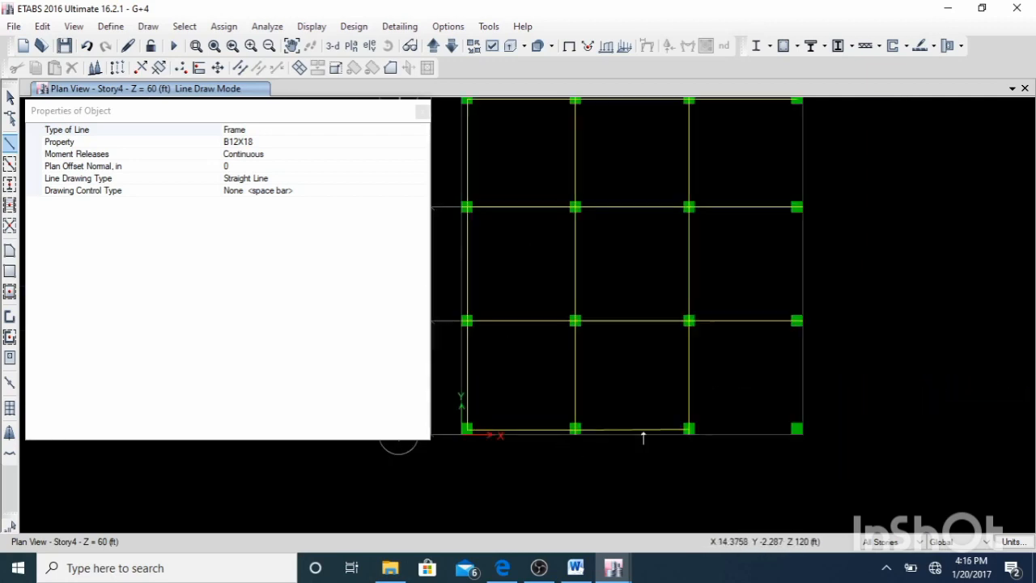
{"action": "scroll", "coordinate": [644, 438], "scroll_direction": "up", "scroll_amount": 3}
{"action": "left_click", "coordinate": [825, 461]}
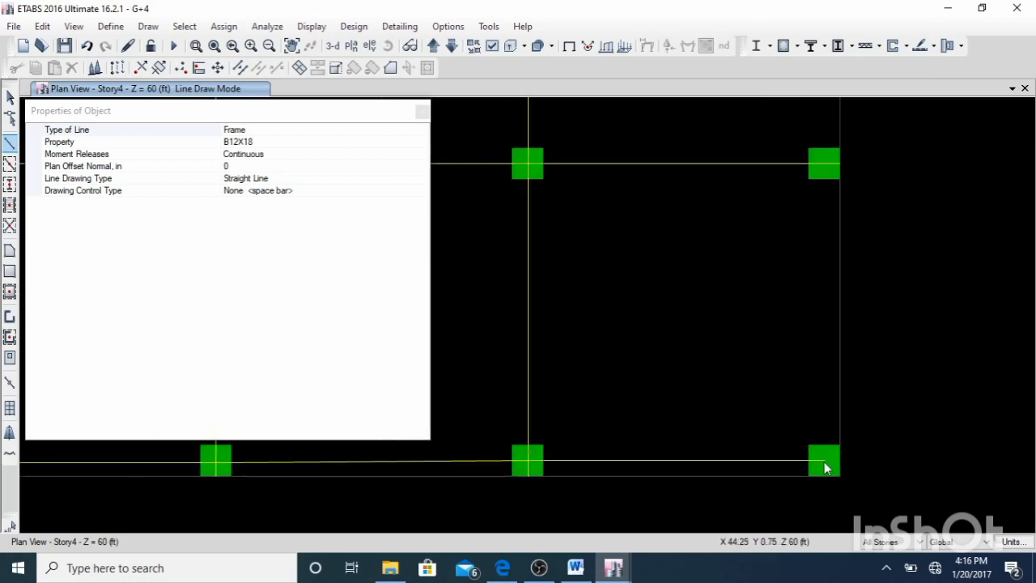
Draw B12X18 beams between the column centres near grid line D, from grid 1 through 2 and 3 to 4, and end the command
{"action": "left_click", "coordinate": [824, 164]}
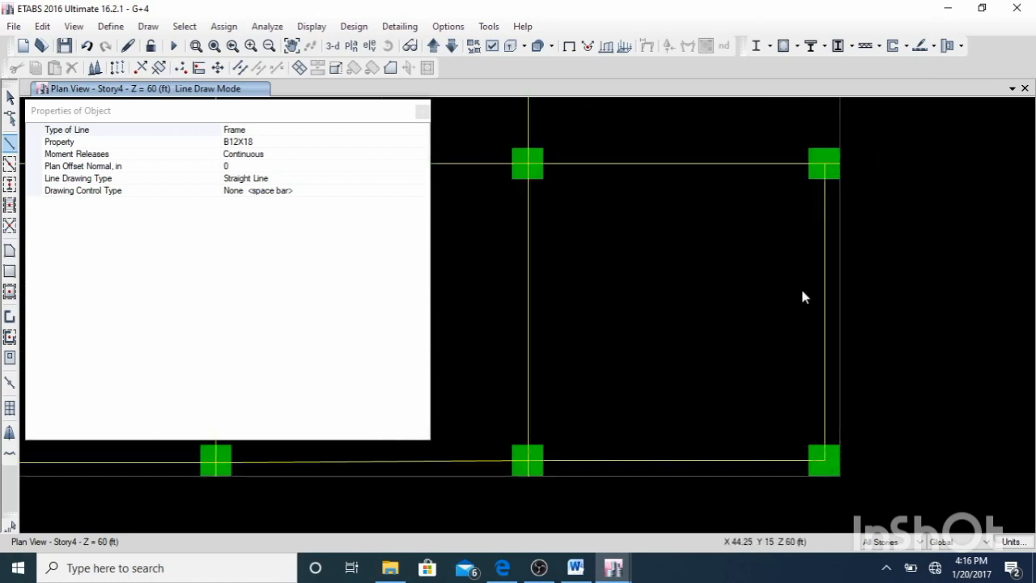
{"action": "scroll", "coordinate": [803, 297], "scroll_direction": "down", "scroll_amount": 3}
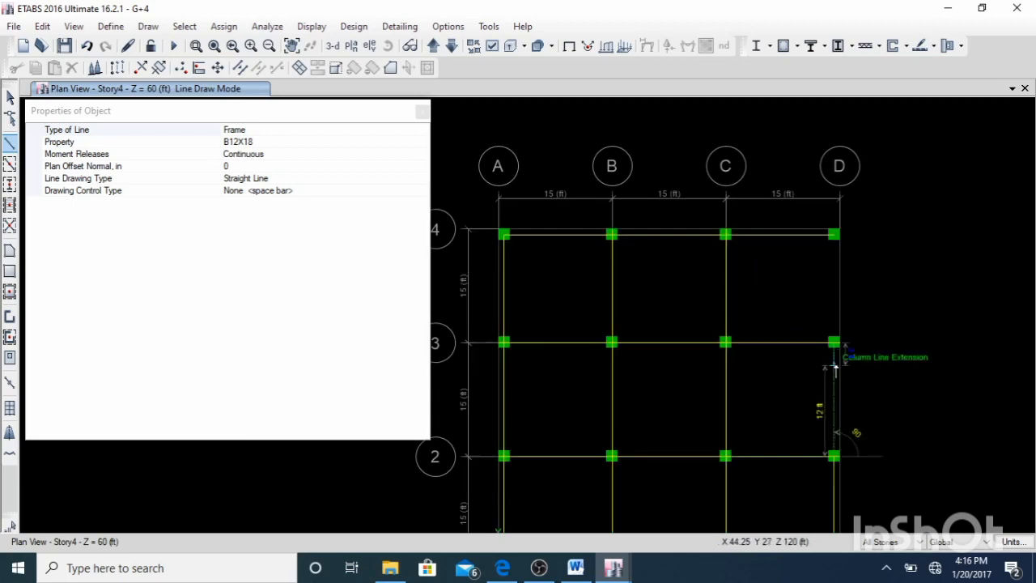
{"action": "scroll", "coordinate": [834, 361], "scroll_direction": "up", "scroll_amount": 3}
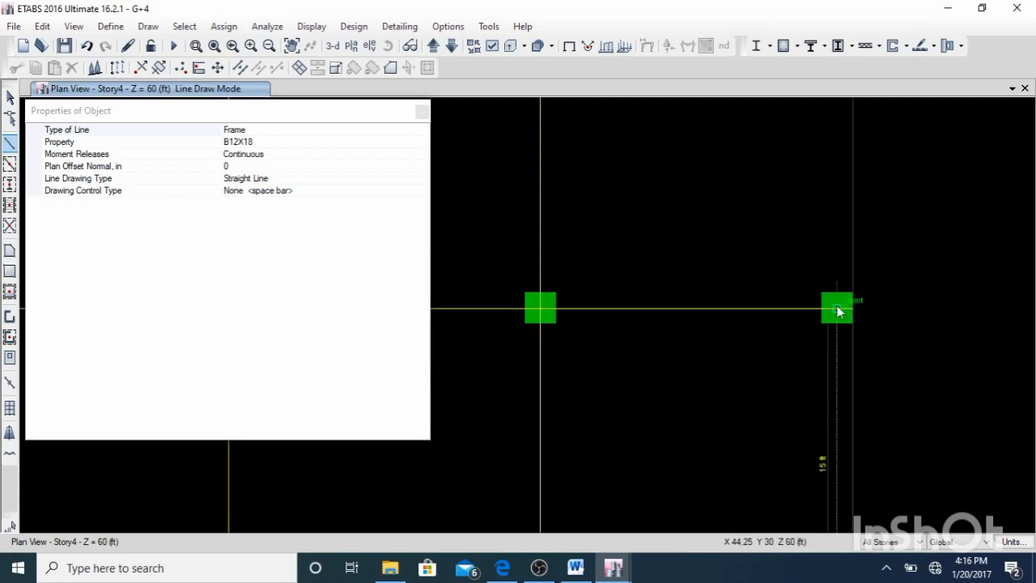
{"action": "scroll", "coordinate": [810, 364], "scroll_direction": "down", "scroll_amount": 5}
{"action": "scroll", "coordinate": [782, 381], "scroll_direction": "up", "scroll_amount": 5}
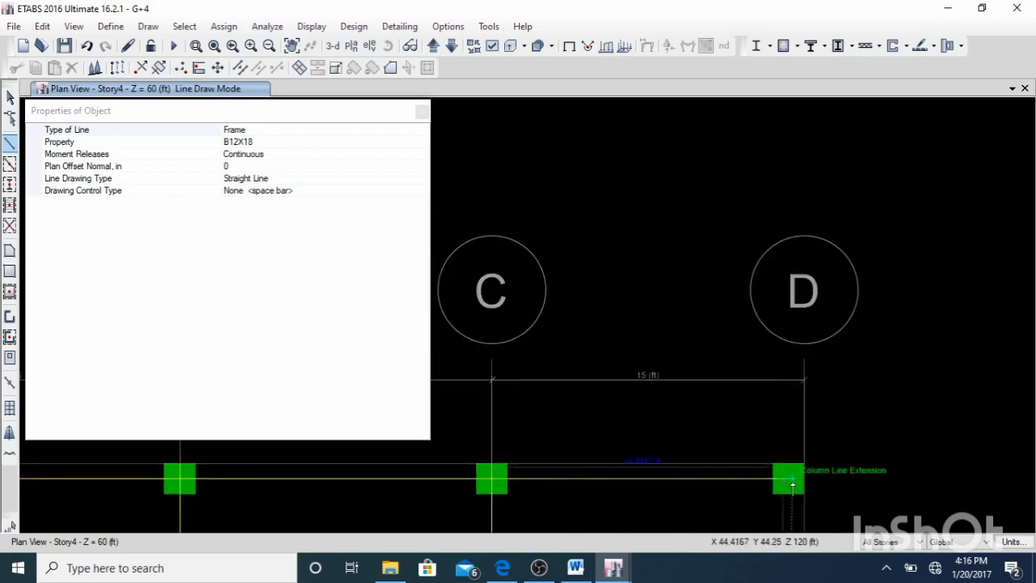
{"action": "scroll", "coordinate": [719, 292], "scroll_direction": "down", "scroll_amount": 5}
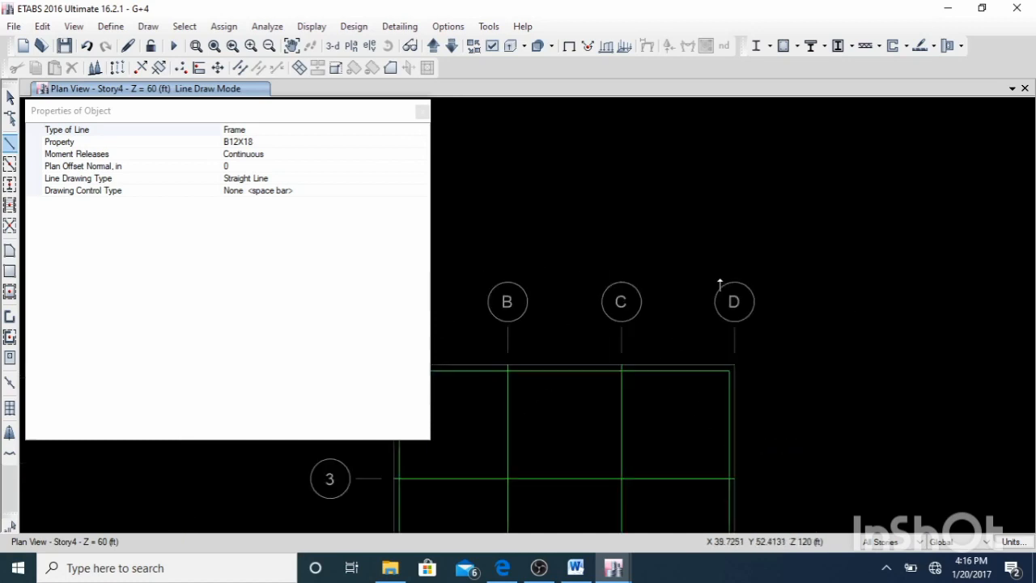
{"action": "scroll", "coordinate": [708, 309], "scroll_direction": "up", "scroll_amount": 4}
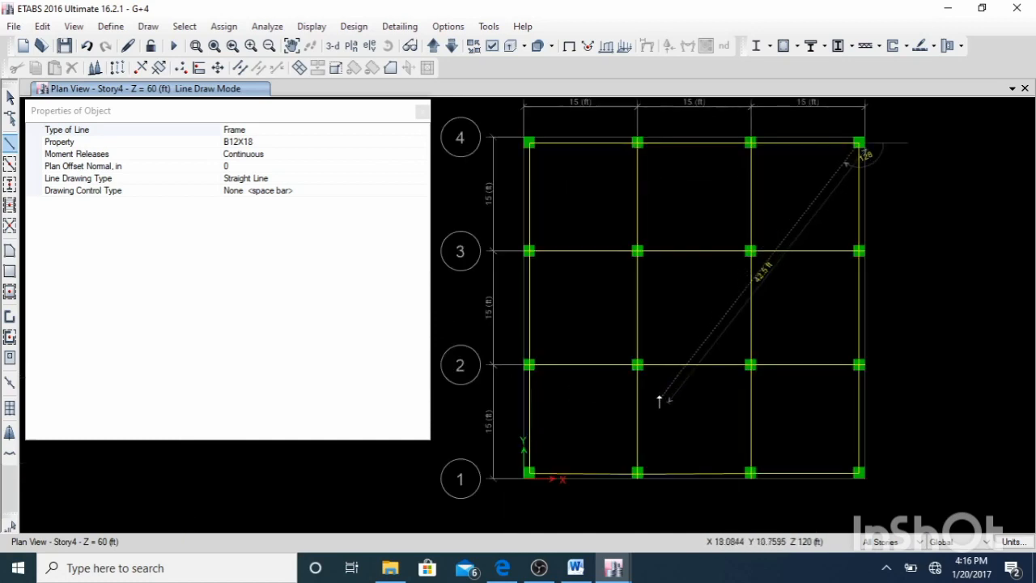
{"action": "key", "text": "Escape"}
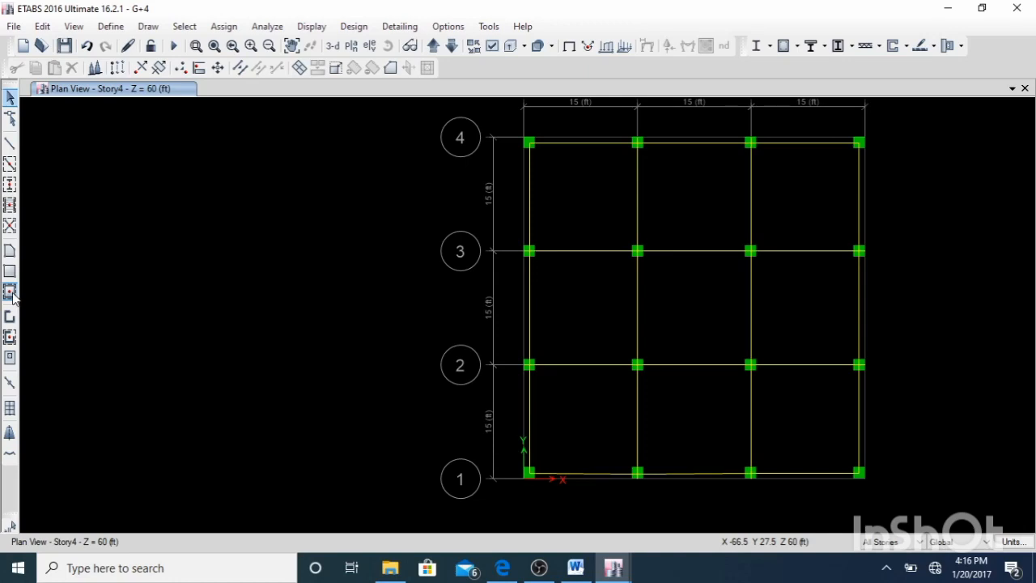
Quick-draw Slab6 floor panels in the three bays between grid lines 3 and 4, from A to D
{"action": "left_click", "coordinate": [10, 296]}
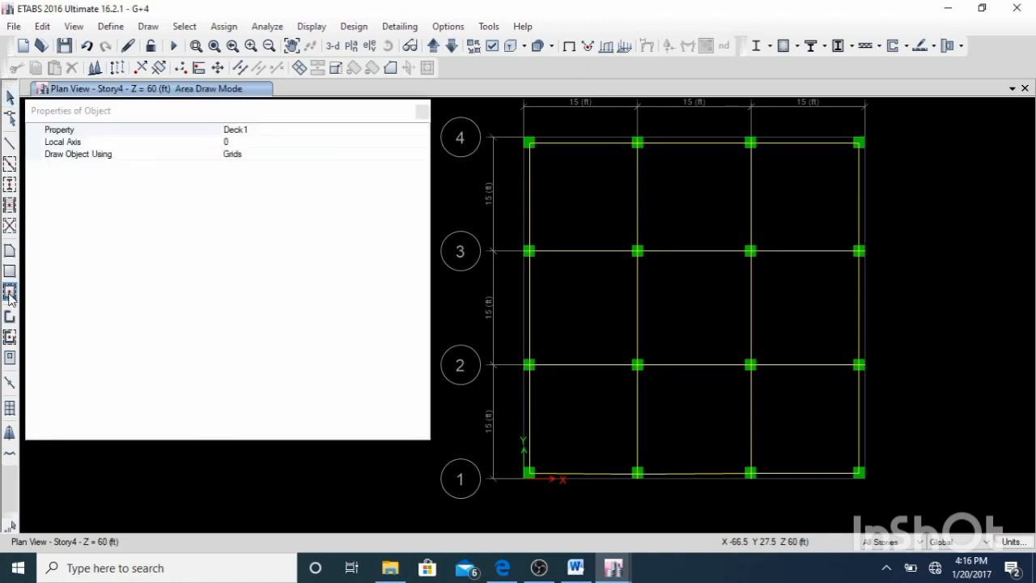
{"action": "left_click", "coordinate": [275, 131]}
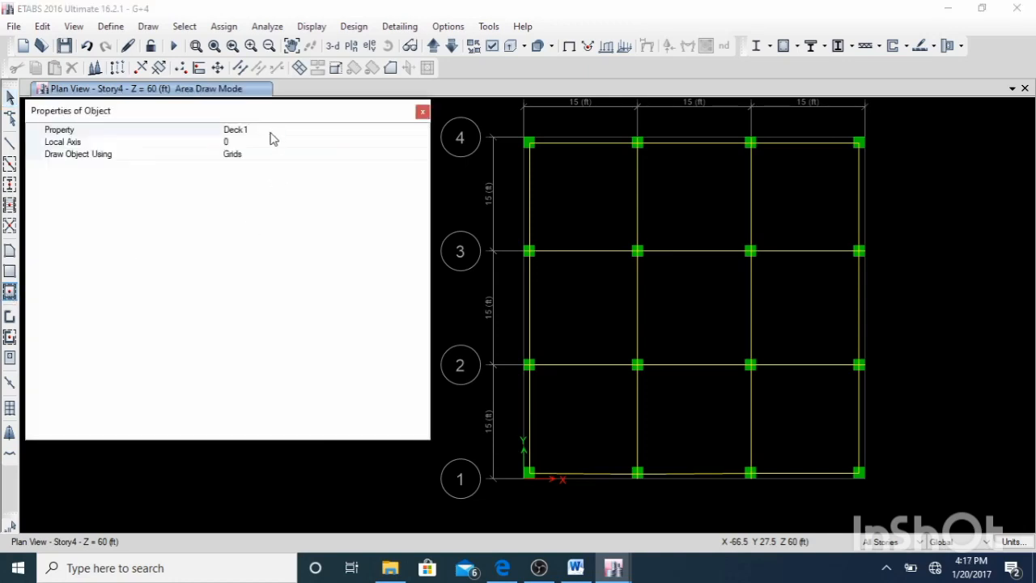
{"action": "left_click", "coordinate": [422, 131]}
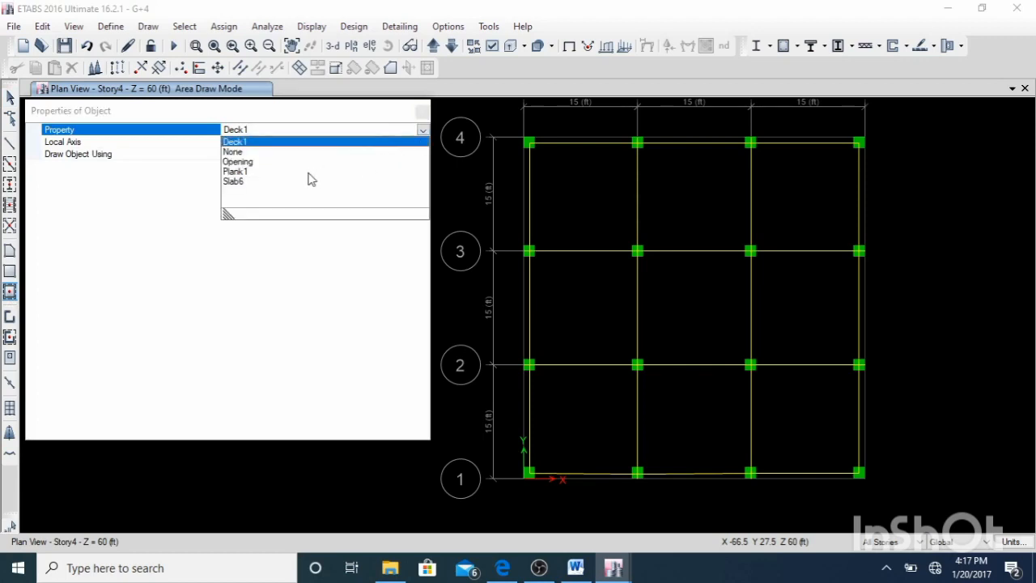
{"action": "left_click", "coordinate": [235, 182]}
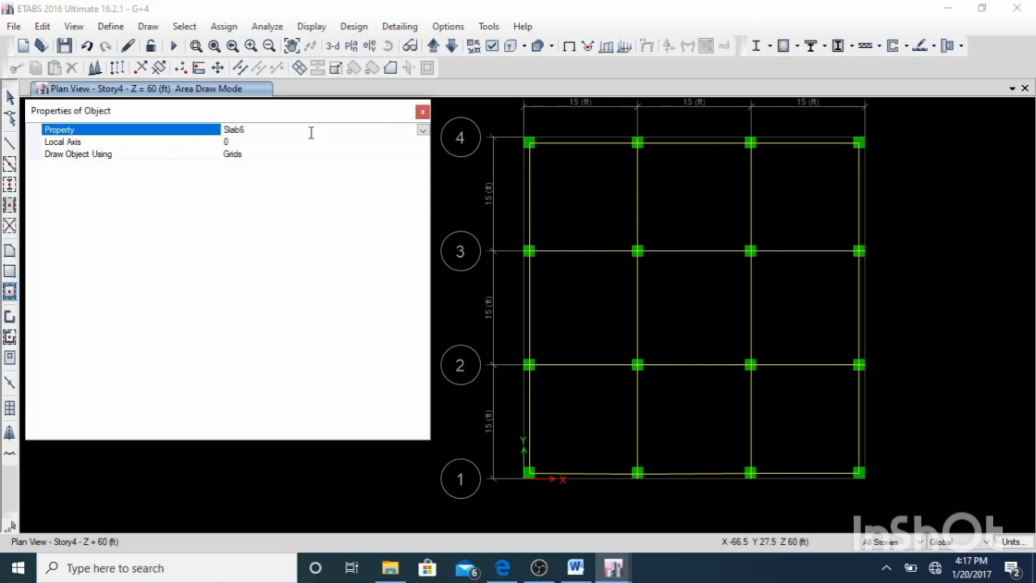
{"action": "left_click_drag", "start_coordinate": [316, 115], "coordinate": [278, 182]}
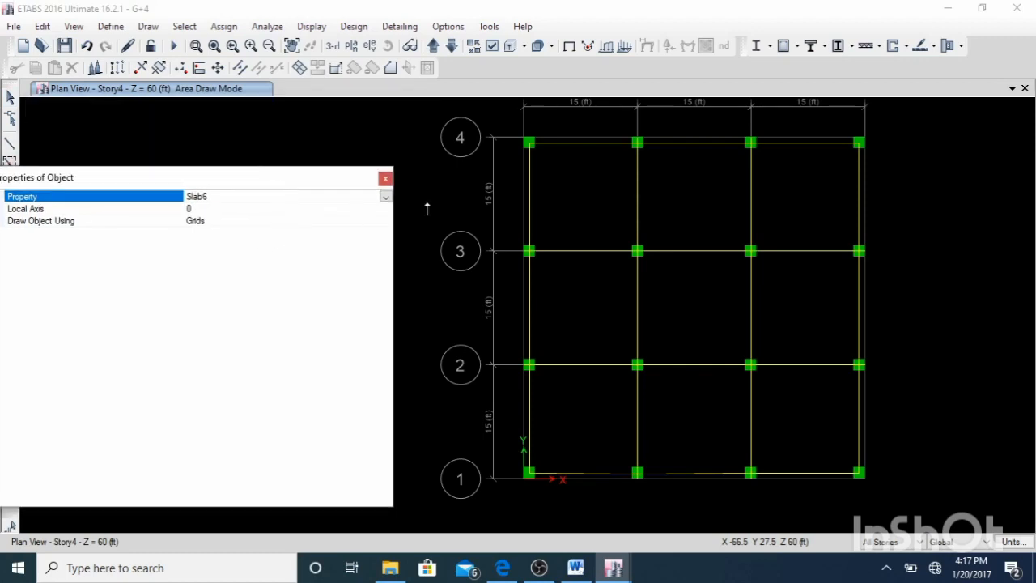
{"action": "scroll", "coordinate": [594, 203], "scroll_direction": "up", "scroll_amount": 3}
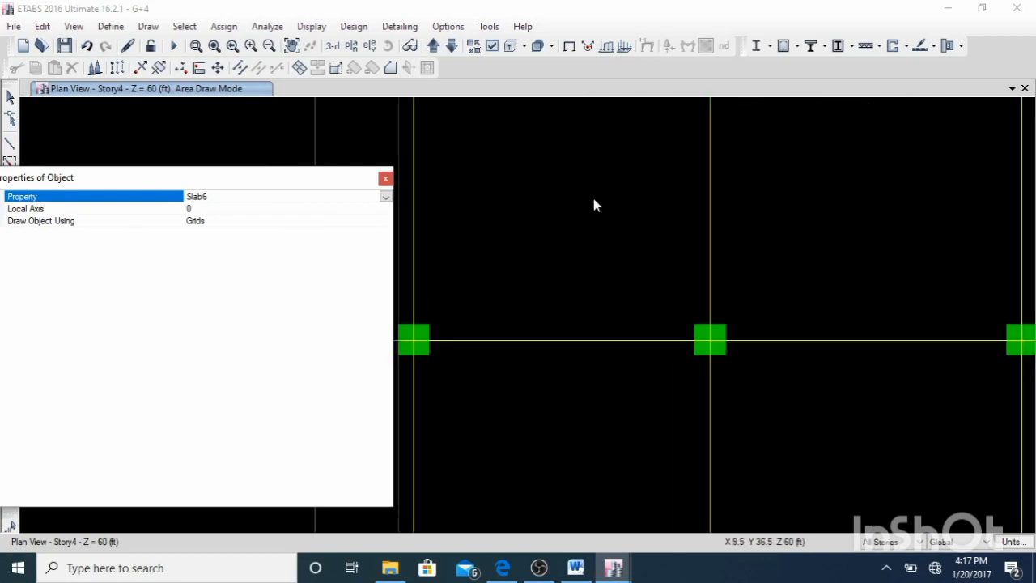
{"action": "scroll", "coordinate": [719, 258], "scroll_direction": "down", "scroll_amount": 3}
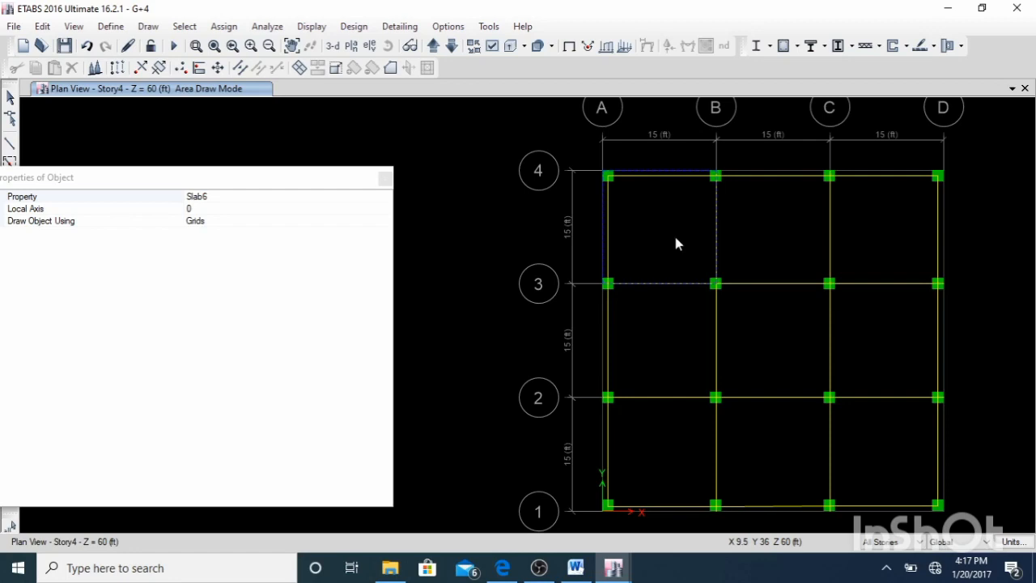
{"action": "left_click", "coordinate": [677, 243]}
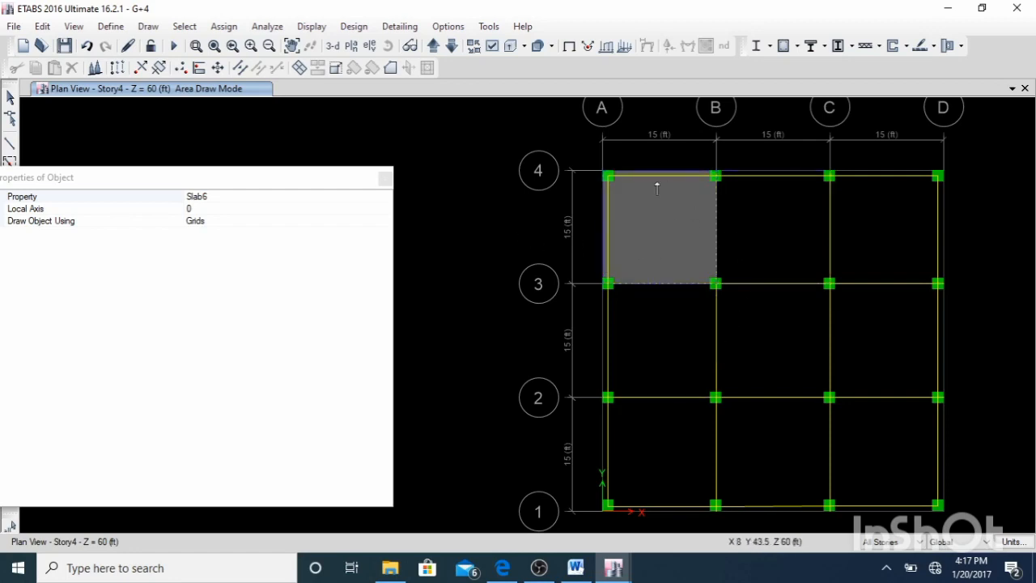
{"action": "left_click", "coordinate": [767, 223]}
{"action": "left_click", "coordinate": [907, 247]}
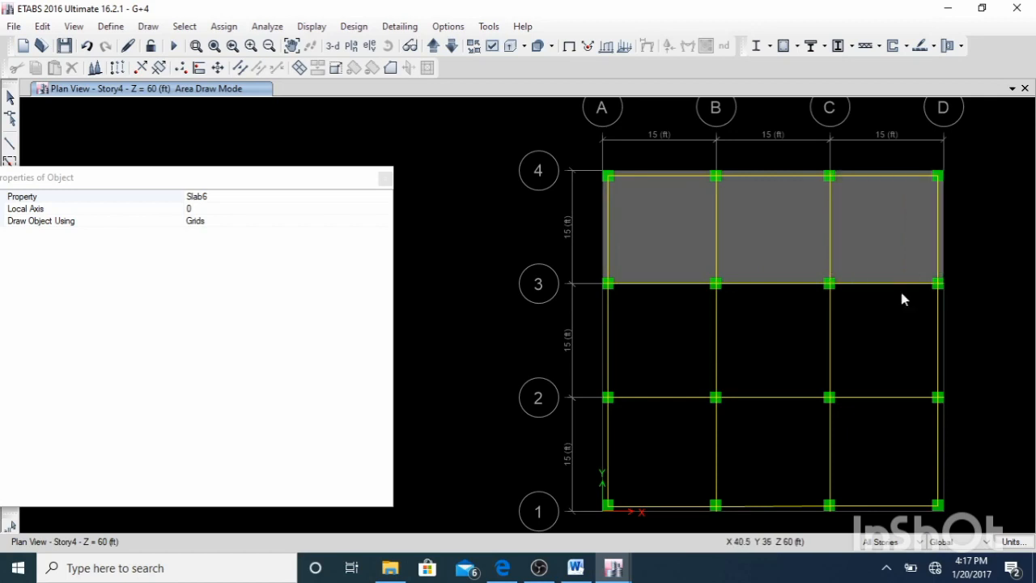
Fill the remaining six bays between grid lines 1 and 3 with Slab6 floor panels
{"action": "left_click", "coordinate": [891, 343]}
{"action": "left_click", "coordinate": [779, 359]}
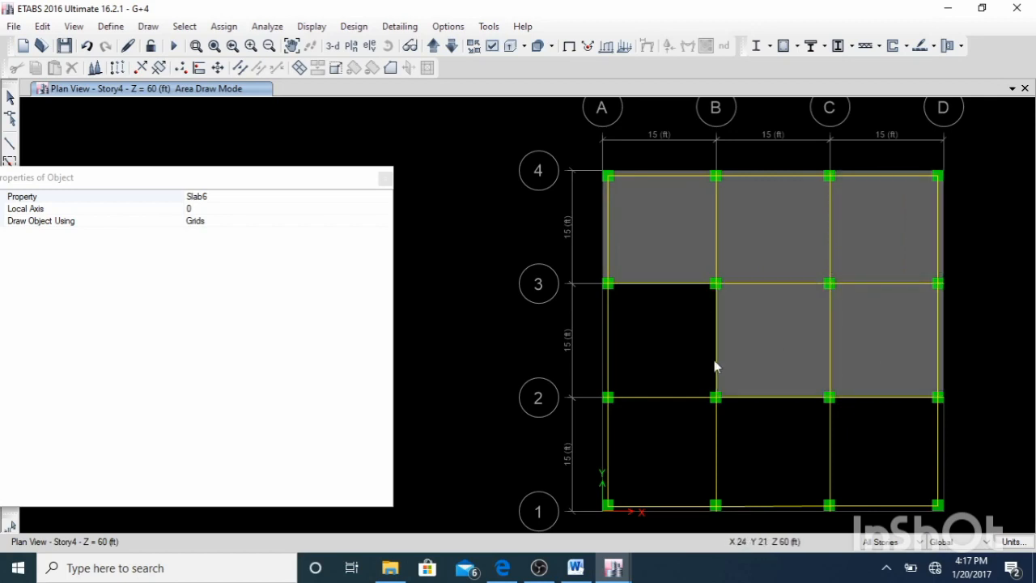
{"action": "left_click", "coordinate": [671, 345]}
{"action": "left_click", "coordinate": [664, 435]}
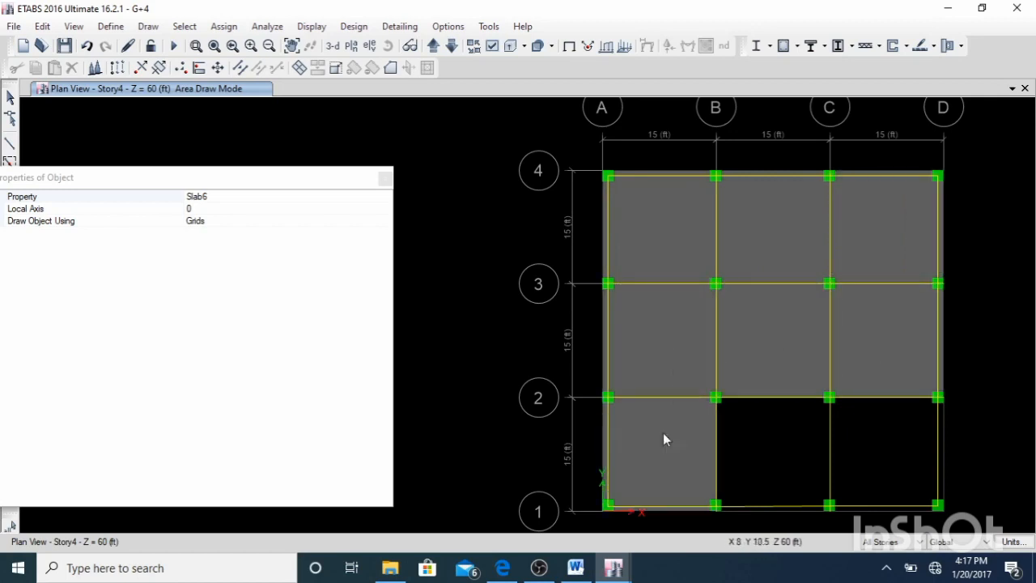
{"action": "left_click", "coordinate": [773, 447]}
{"action": "left_click", "coordinate": [868, 451]}
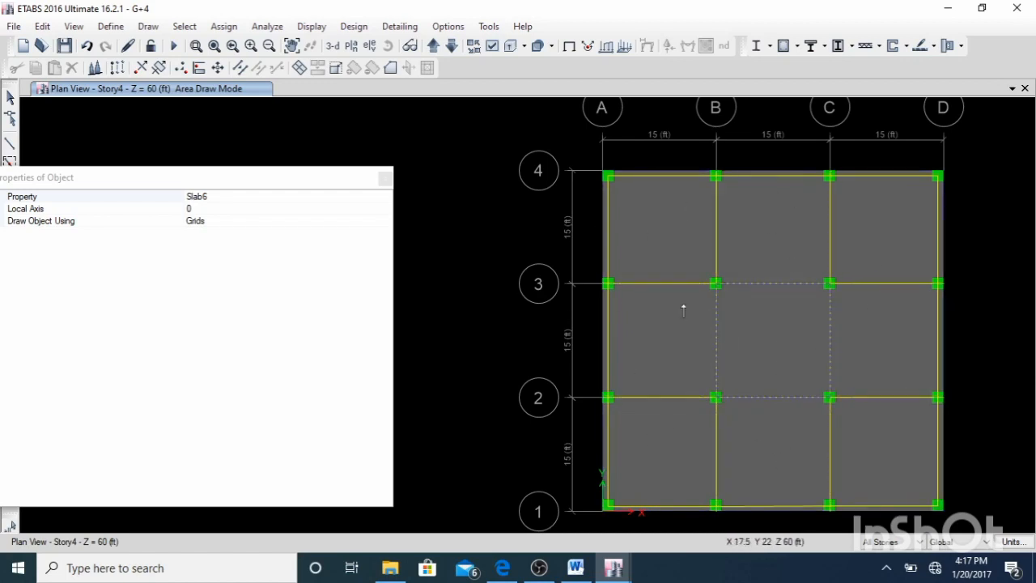
{"action": "scroll", "coordinate": [682, 303], "scroll_direction": "down", "scroll_amount": 3}
{"action": "scroll", "coordinate": [646, 300], "scroll_direction": "up", "scroll_amount": 3}
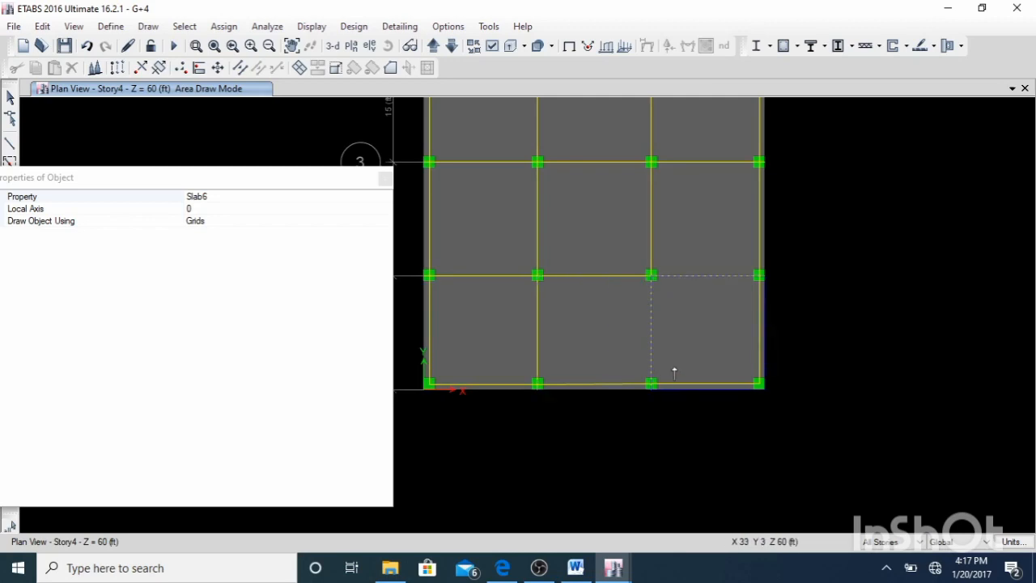
End the slab drawing command and inspect the columns, beams and slab panels across the whole Story4 plan
{"action": "scroll", "coordinate": [606, 432], "scroll_direction": "down", "scroll_amount": 3}
{"action": "scroll", "coordinate": [606, 434], "scroll_direction": "up", "scroll_amount": 3}
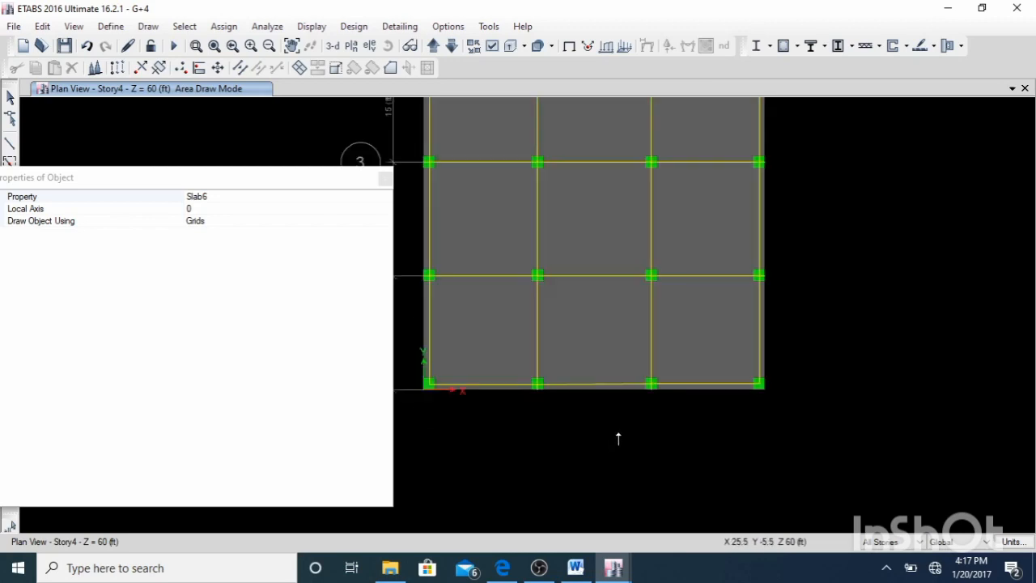
{"action": "scroll", "coordinate": [617, 437], "scroll_direction": "down", "scroll_amount": 3}
{"action": "scroll", "coordinate": [612, 423], "scroll_direction": "up", "scroll_amount": 4}
{"action": "left_click", "coordinate": [612, 419]}
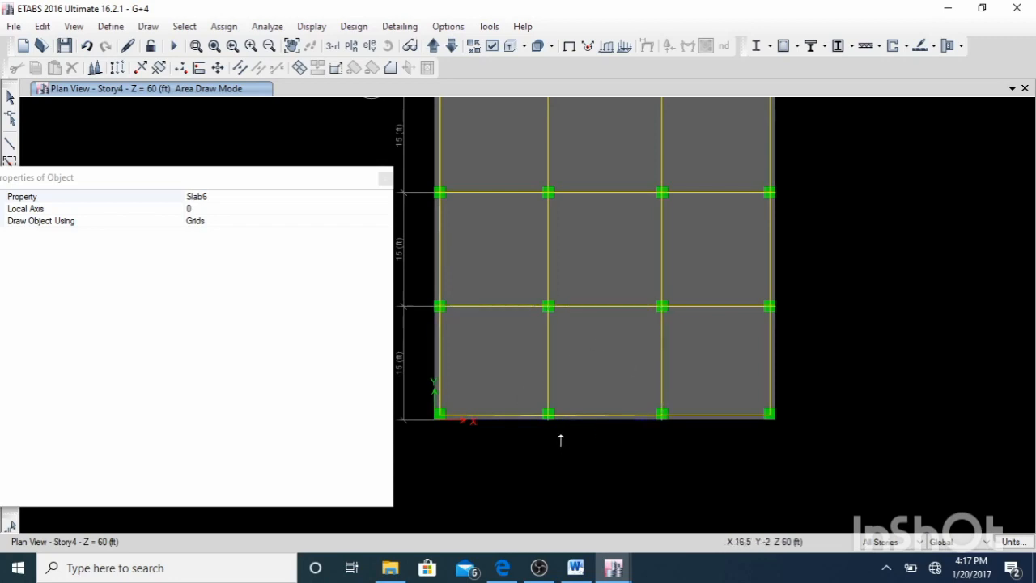
{"action": "key", "text": "Escape"}
{"action": "scroll", "coordinate": [620, 467], "scroll_direction": "down", "scroll_amount": 2}
{"action": "scroll", "coordinate": [615, 437], "scroll_direction": "up", "scroll_amount": 4}
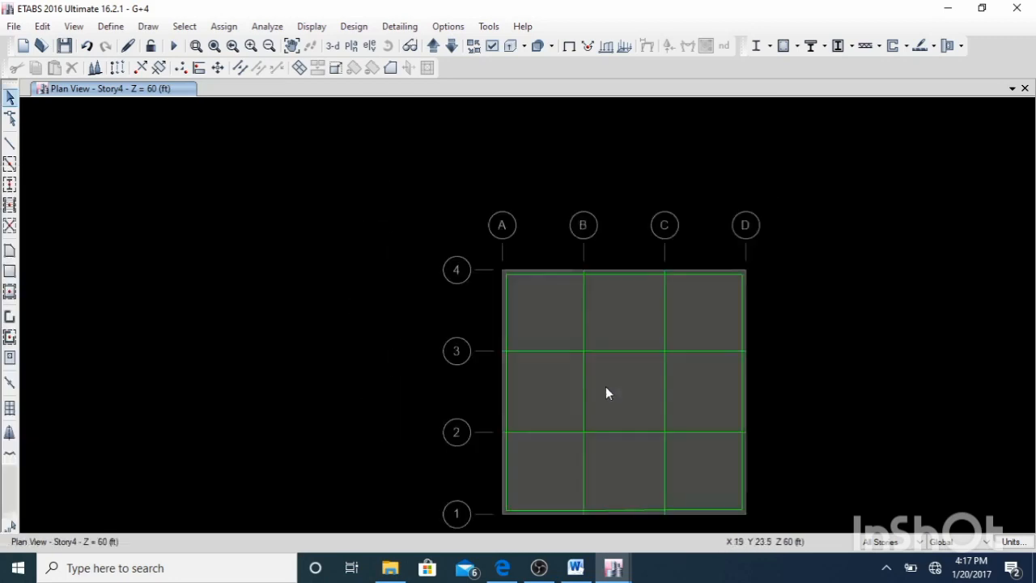
{"action": "scroll", "coordinate": [562, 273], "scroll_direction": "down", "scroll_amount": 2}
{"action": "scroll", "coordinate": [562, 280], "scroll_direction": "up", "scroll_amount": 2}
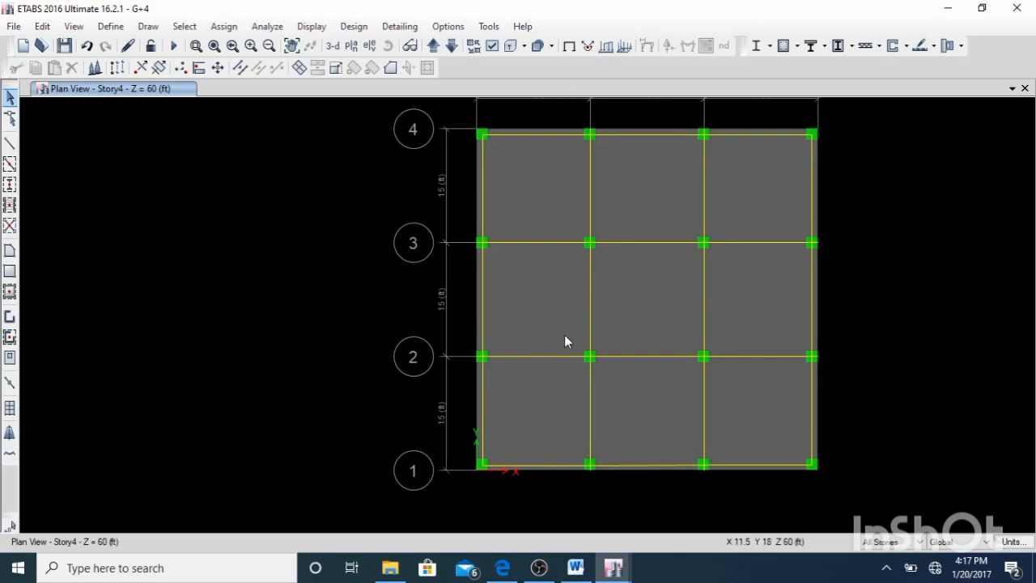
Show the default 3-D view of the building and examine the slab and column supports at base level
{"action": "left_click", "coordinate": [331, 47]}
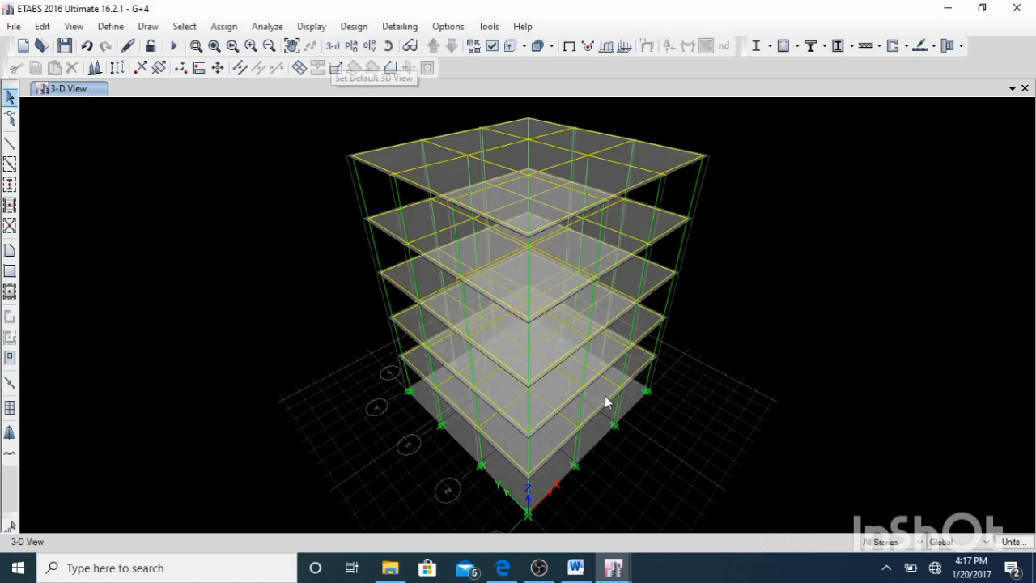
{"action": "scroll", "coordinate": [568, 463], "scroll_direction": "up", "scroll_amount": 3}
{"action": "scroll", "coordinate": [571, 423], "scroll_direction": "down", "scroll_amount": 3}
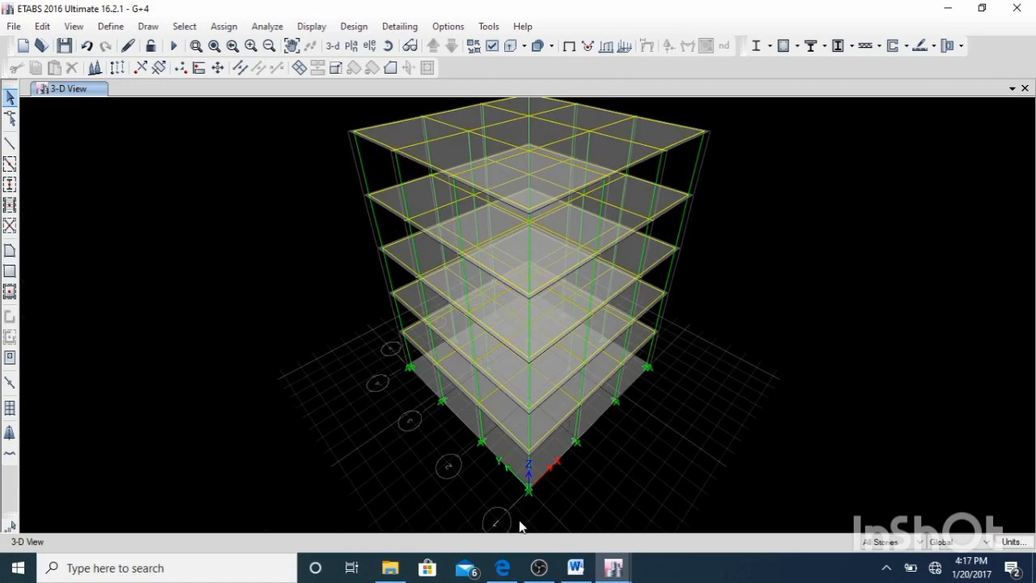
{"action": "scroll", "coordinate": [535, 485], "scroll_direction": "up", "scroll_amount": 5}
{"action": "scroll", "coordinate": [558, 415], "scroll_direction": "up", "scroll_amount": 2}
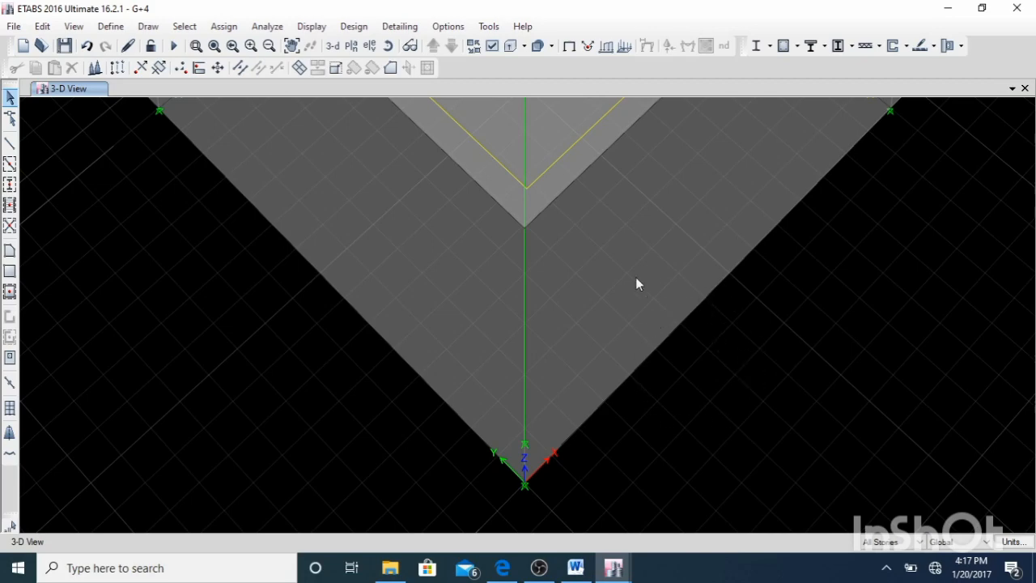
{"action": "scroll", "coordinate": [600, 444], "scroll_direction": "down", "scroll_amount": 6}
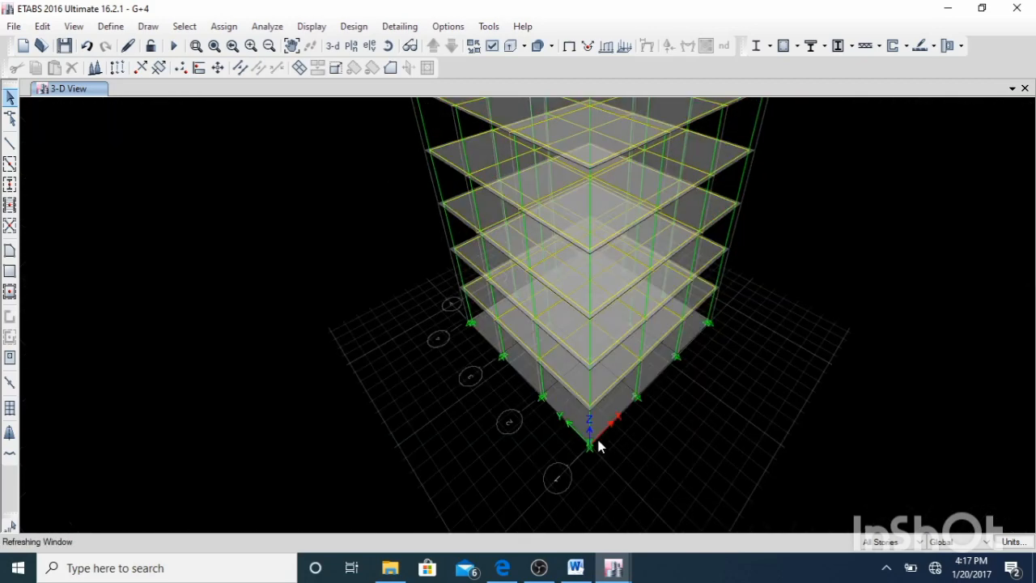
Show the Base plan view and limit the story scope to One Story
{"action": "left_click", "coordinate": [351, 45]}
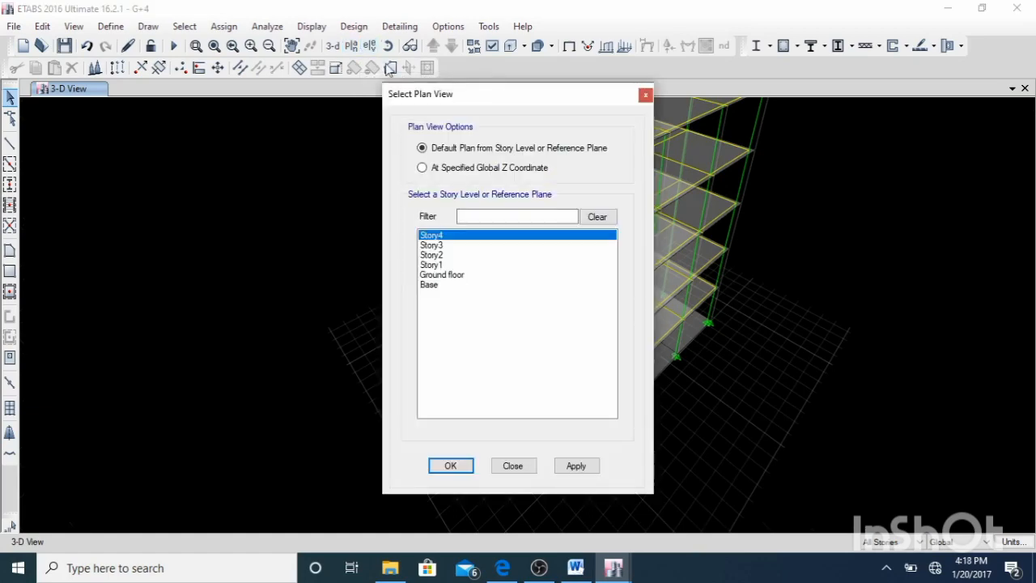
{"action": "left_click", "coordinate": [429, 285]}
{"action": "left_click", "coordinate": [588, 470]}
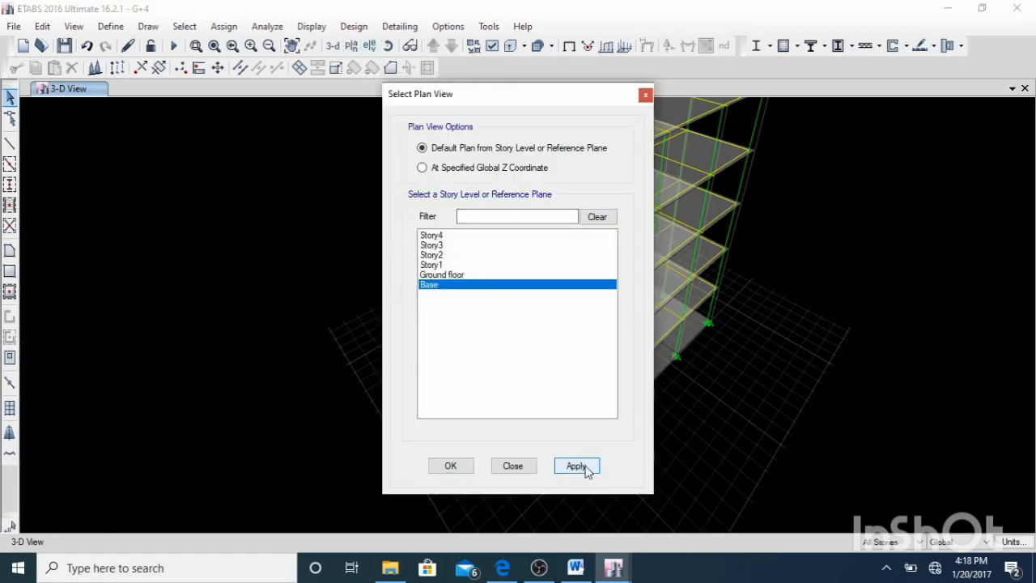
{"action": "left_click", "coordinate": [451, 466]}
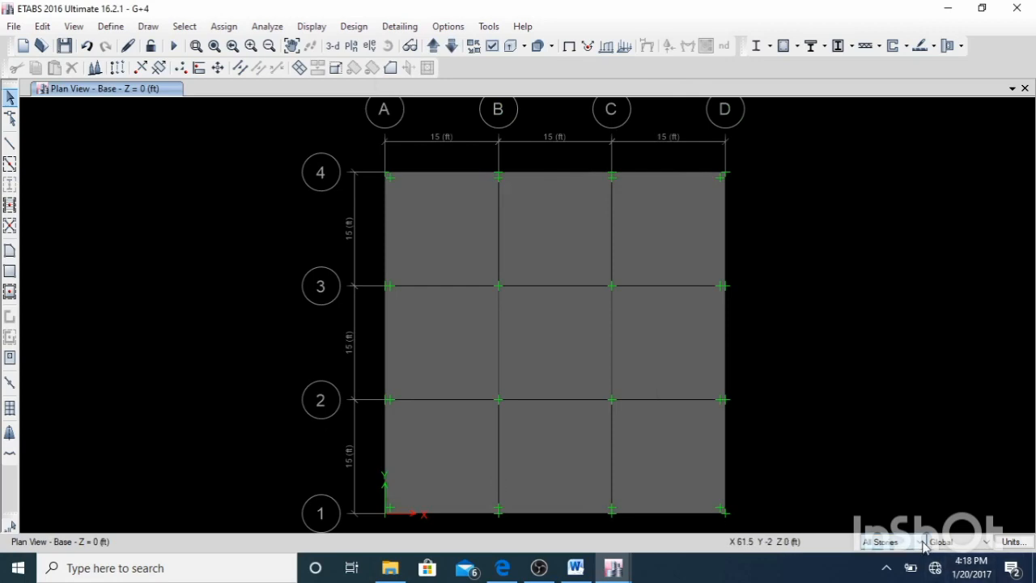
{"action": "left_click", "coordinate": [921, 541]}
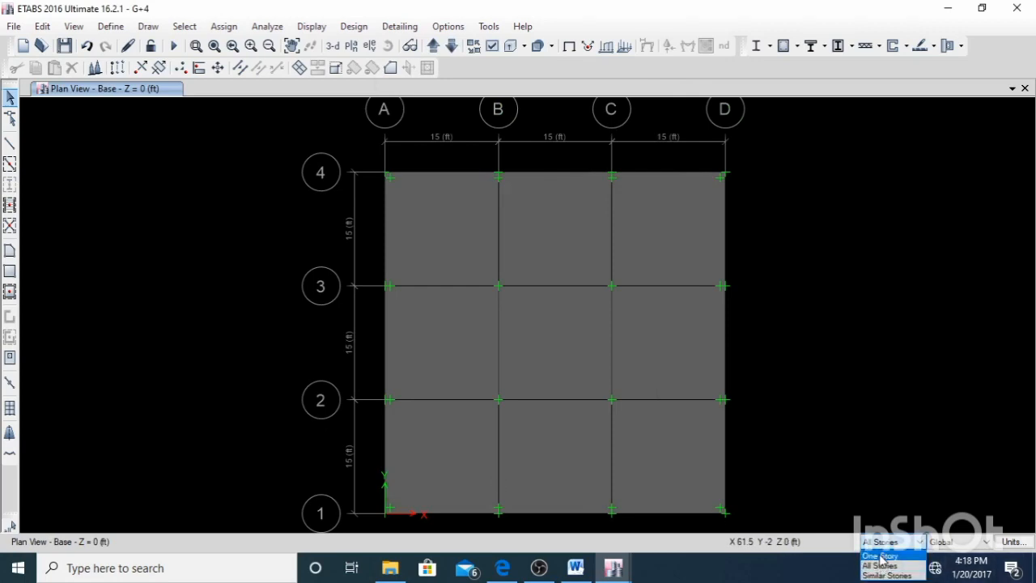
{"action": "left_click", "coordinate": [881, 557]}
Delete all nine slab panels between grids A to D and 1 to 4 on the Base plan
{"action": "left_click", "coordinate": [462, 241]}
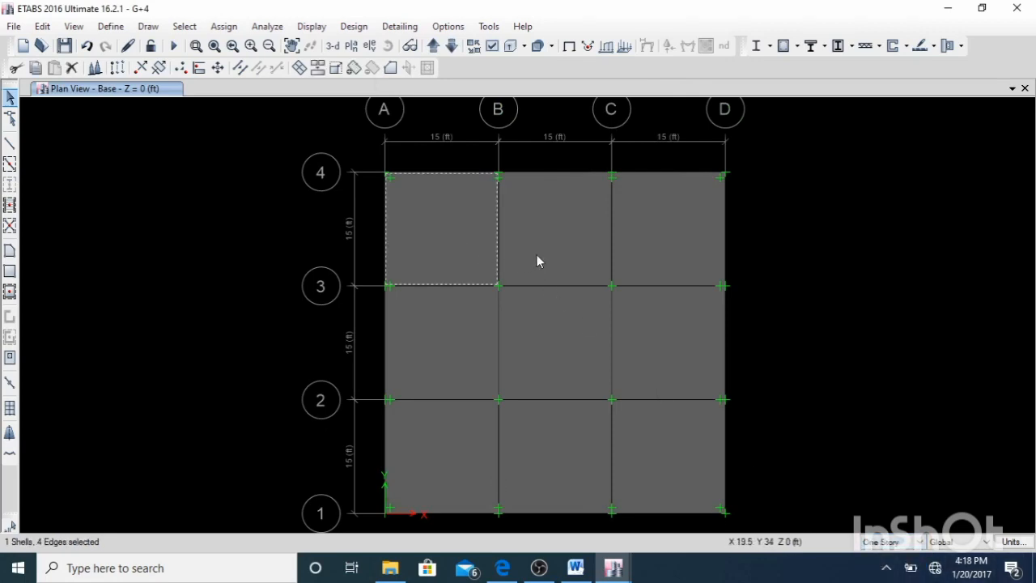
{"action": "left_click", "coordinate": [540, 254]}
{"action": "left_click", "coordinate": [651, 259]}
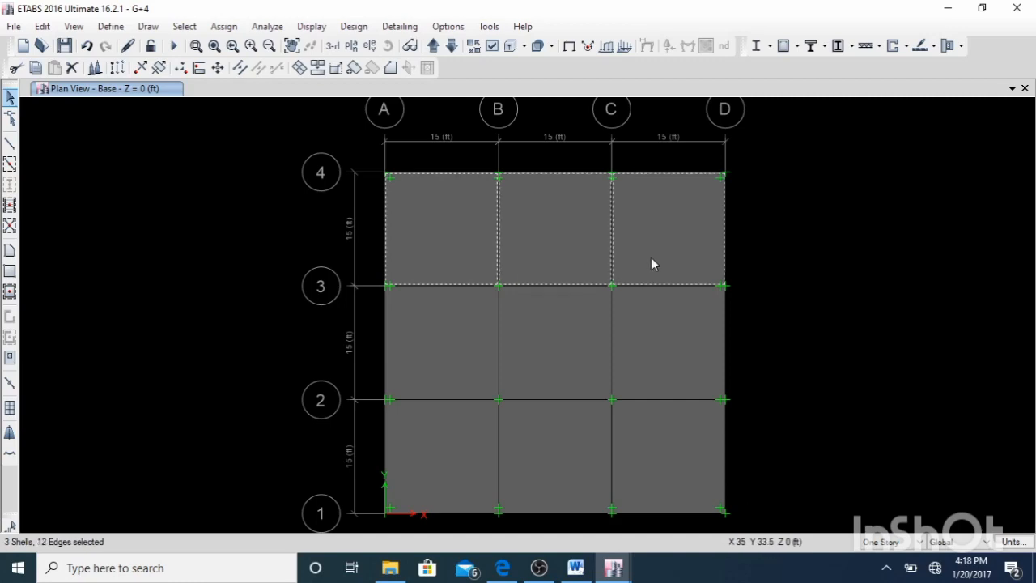
{"action": "left_click", "coordinate": [674, 341]}
{"action": "left_click", "coordinate": [571, 350]}
{"action": "left_click", "coordinate": [435, 344]}
{"action": "left_click", "coordinate": [438, 447]}
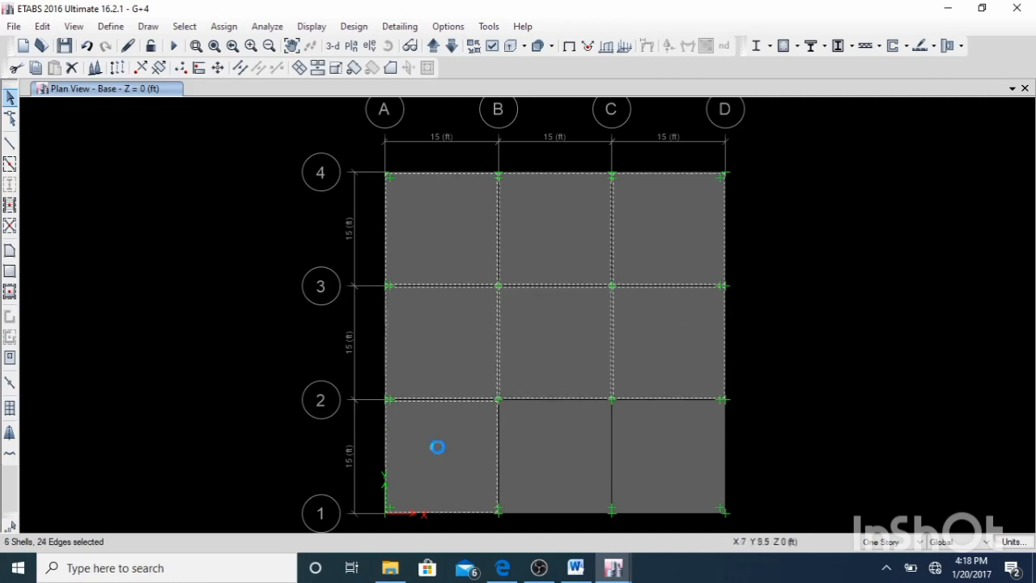
{"action": "left_click", "coordinate": [571, 461]}
{"action": "left_click", "coordinate": [685, 465]}
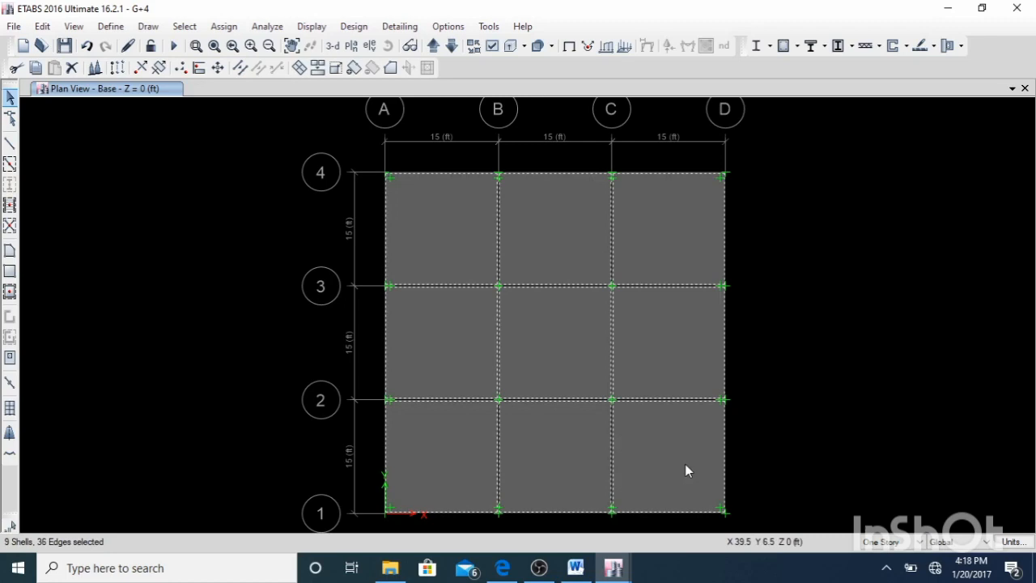
{"action": "key", "text": "Delete"}
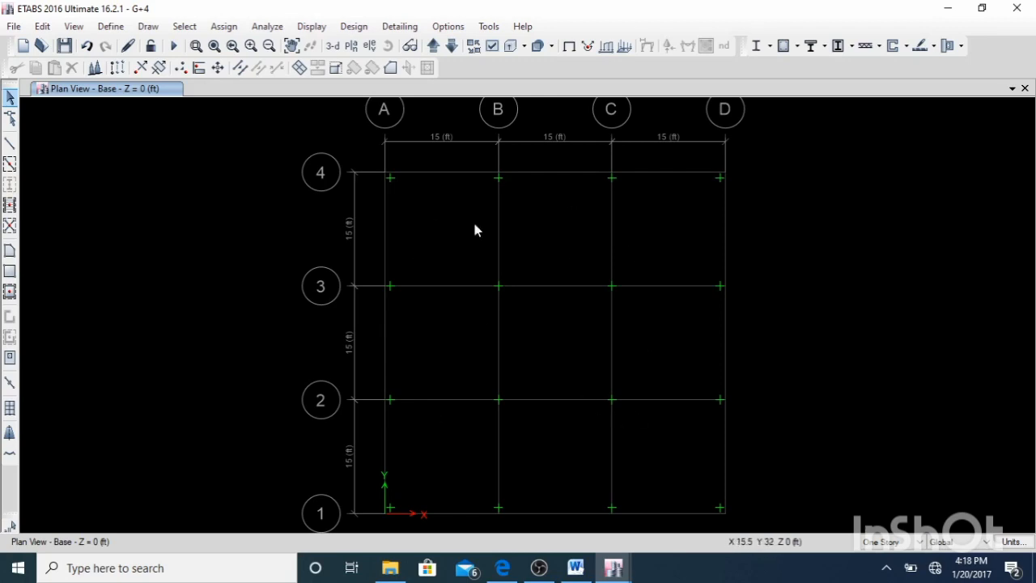
Return to the default 3-D view and examine the base level and the floors above it
{"action": "left_click", "coordinate": [333, 45]}
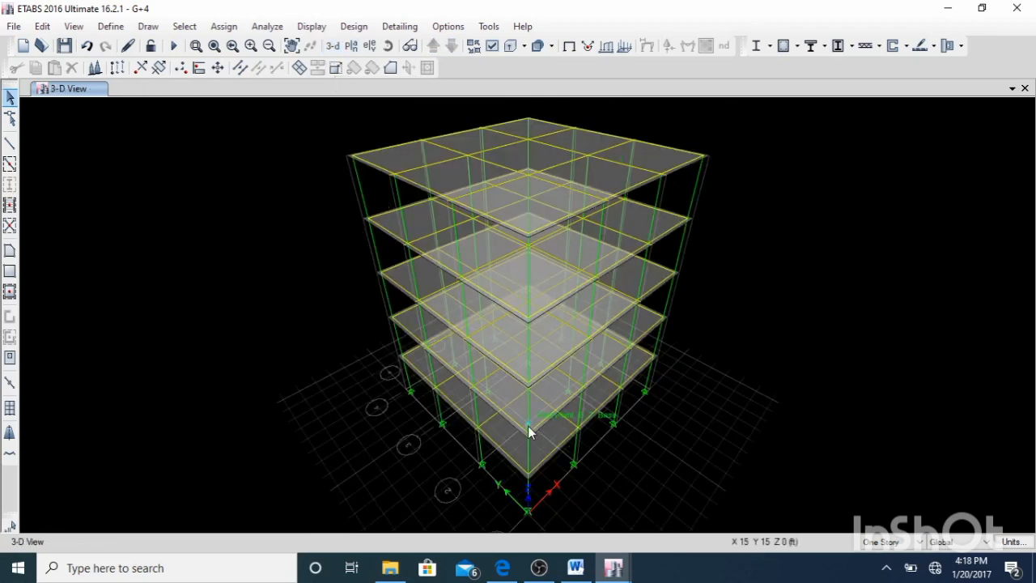
{"action": "scroll", "coordinate": [499, 468], "scroll_direction": "up", "scroll_amount": 3}
{"action": "scroll", "coordinate": [498, 486], "scroll_direction": "down", "scroll_amount": 1}
{"action": "scroll", "coordinate": [495, 498], "scroll_direction": "down", "scroll_amount": 3}
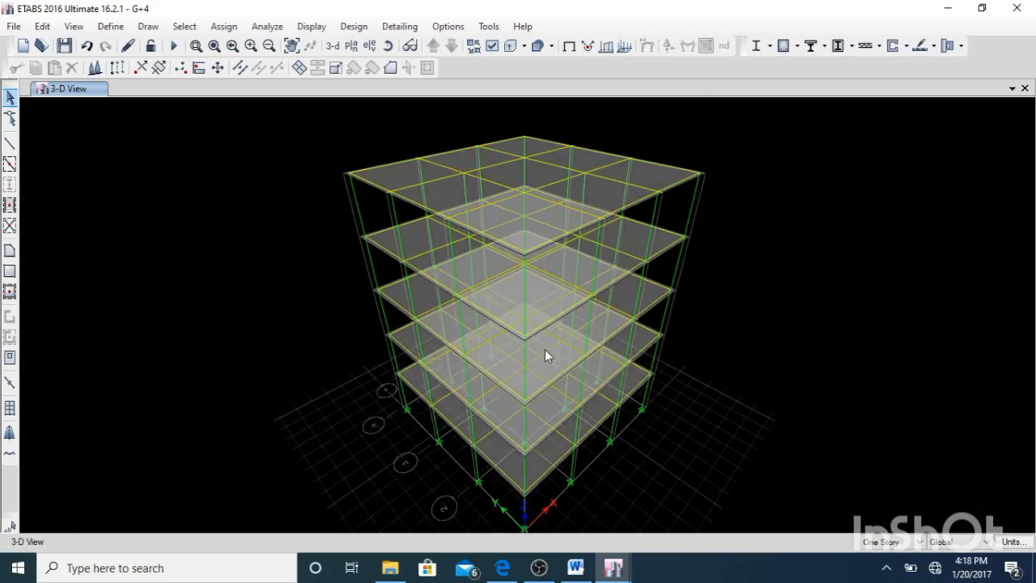
{"action": "scroll", "coordinate": [529, 314], "scroll_direction": "up", "scroll_amount": 3}
{"action": "scroll", "coordinate": [531, 312], "scroll_direction": "down", "scroll_amount": 3}
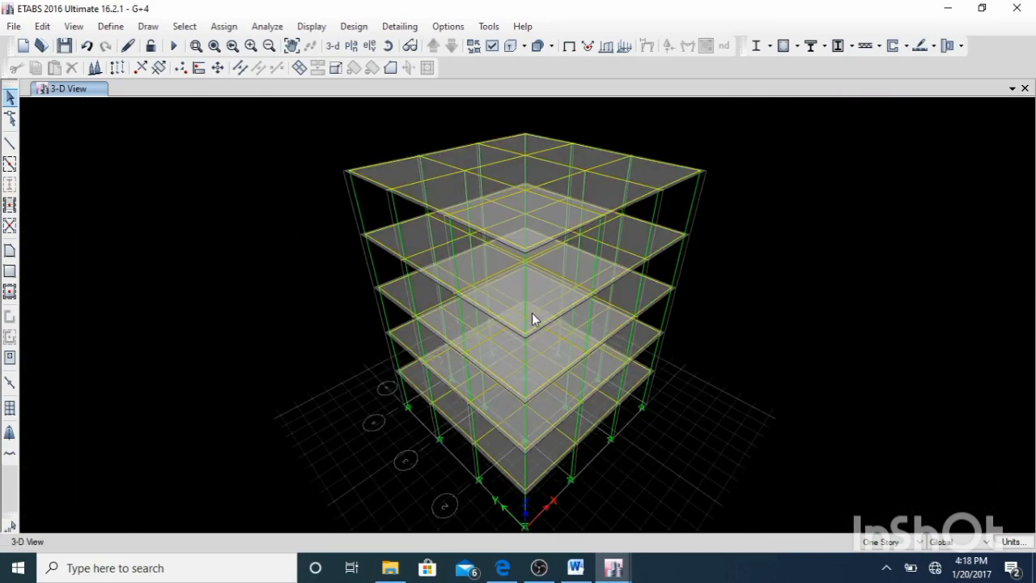
{"action": "scroll", "coordinate": [532, 313], "scroll_direction": "up", "scroll_amount": 3}
{"action": "scroll", "coordinate": [534, 319], "scroll_direction": "down", "scroll_amount": 3}
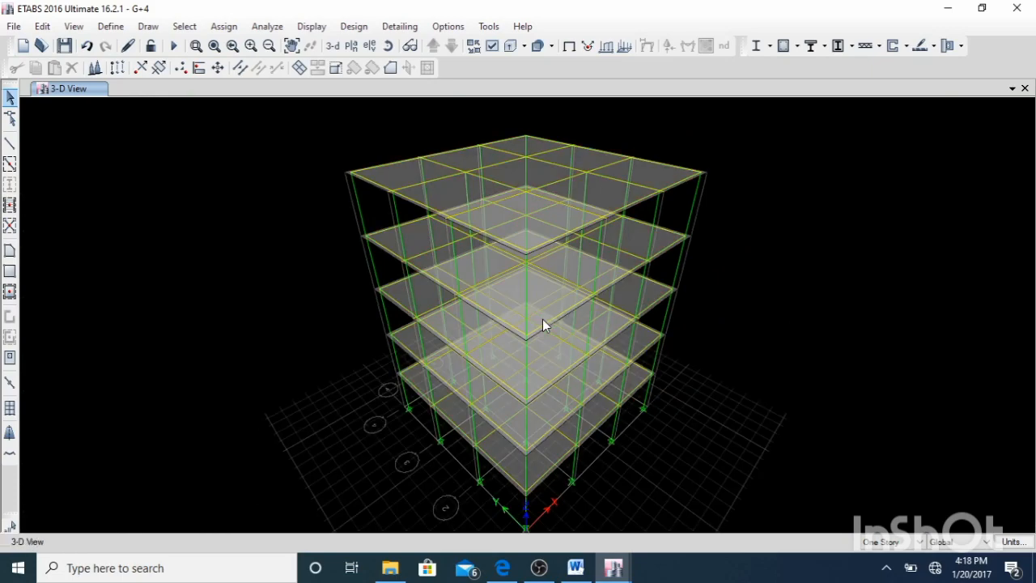